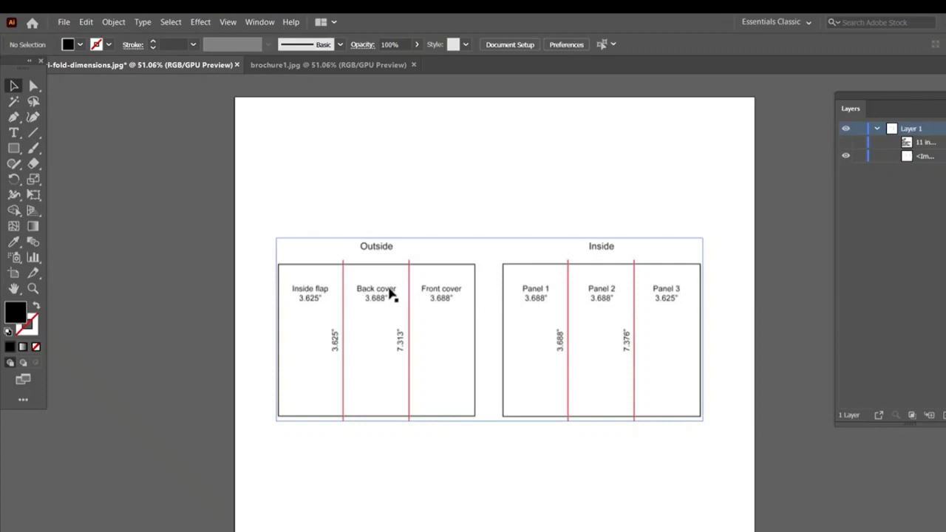
{"action": "left_click", "coordinate": [349, 65]}
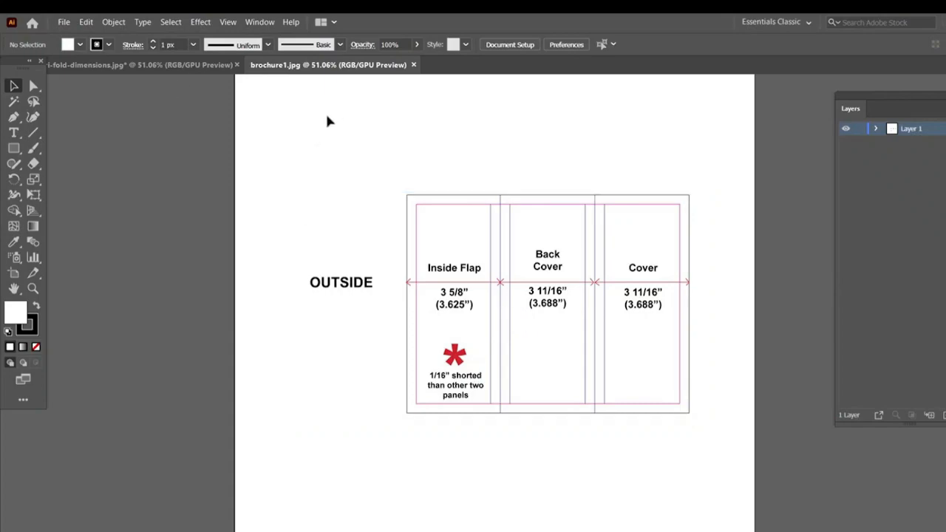
{"action": "left_click", "coordinate": [64, 22]}
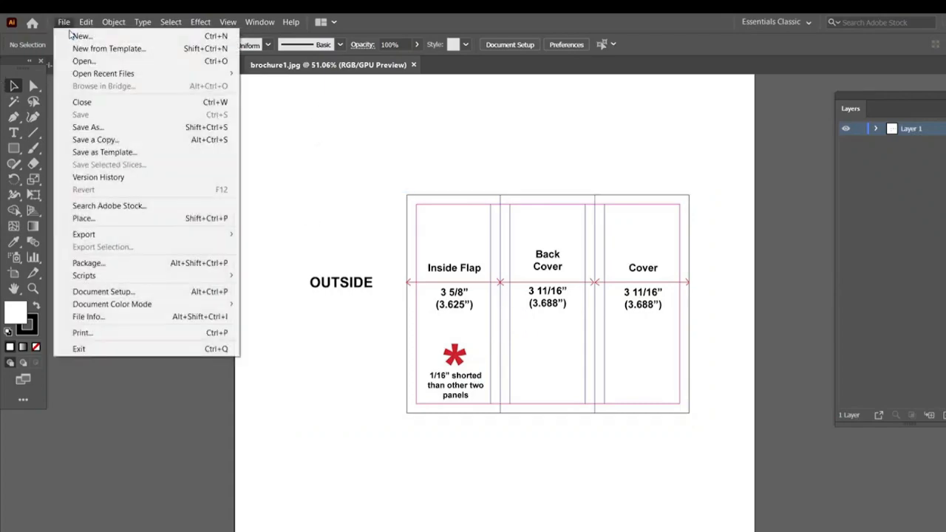
{"action": "left_click", "coordinate": [74, 34]}
{"action": "left_click", "coordinate": [164, 77]}
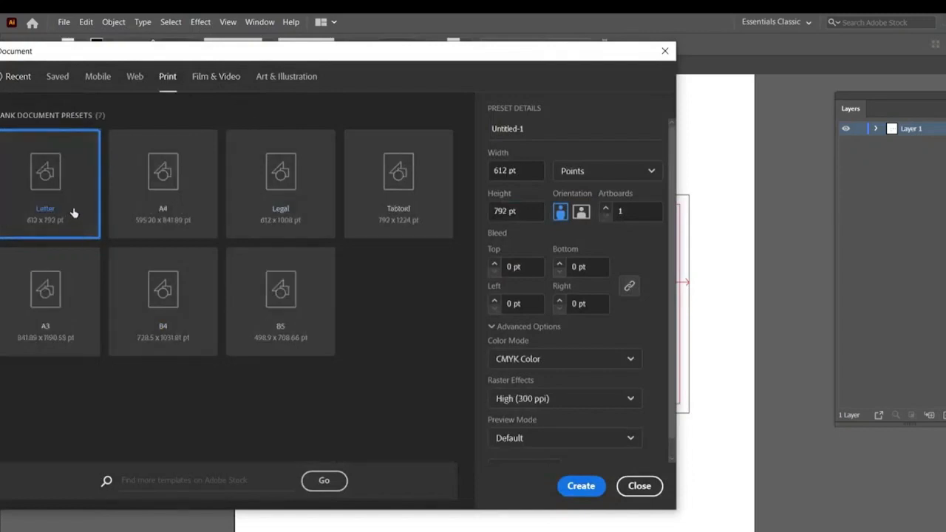
{"action": "left_click", "coordinate": [583, 175]}
{"action": "left_click", "coordinate": [582, 196]}
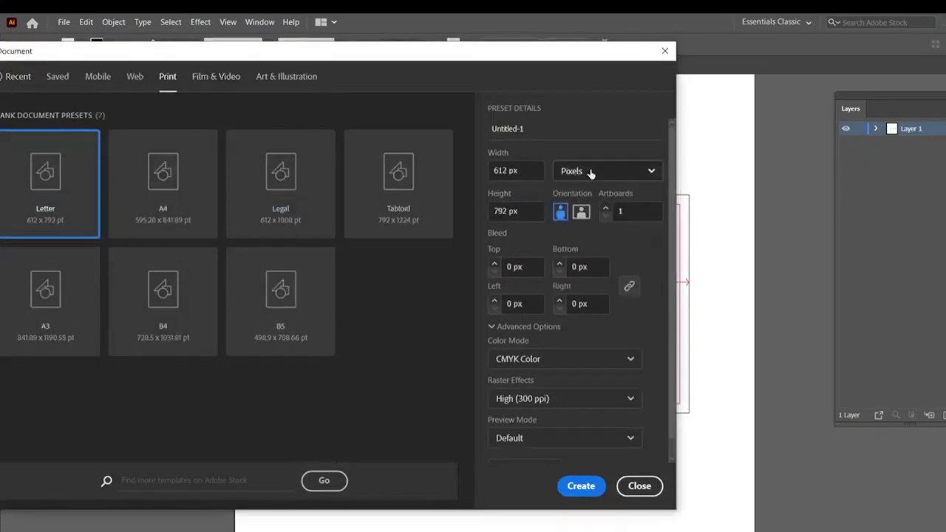
{"action": "left_click", "coordinate": [589, 173]}
{"action": "left_click", "coordinate": [580, 262]}
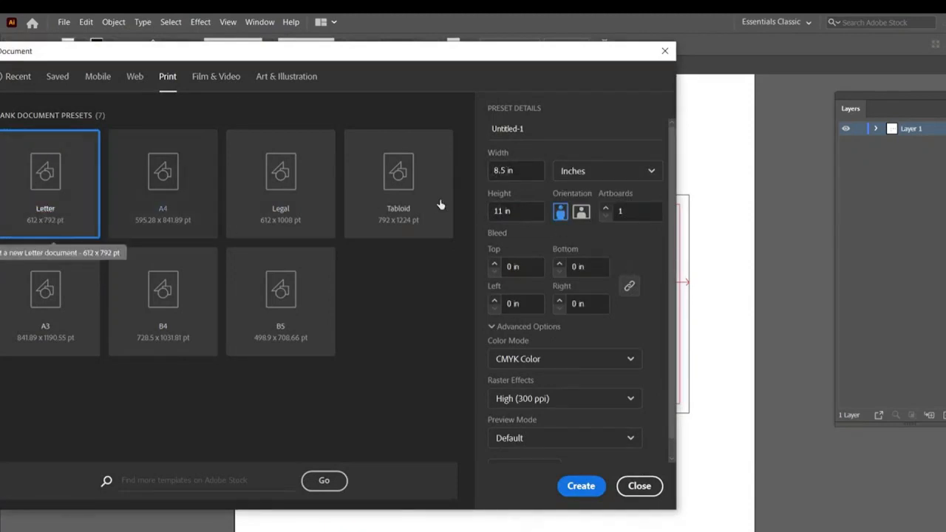
{"action": "left_click", "coordinate": [605, 207]}
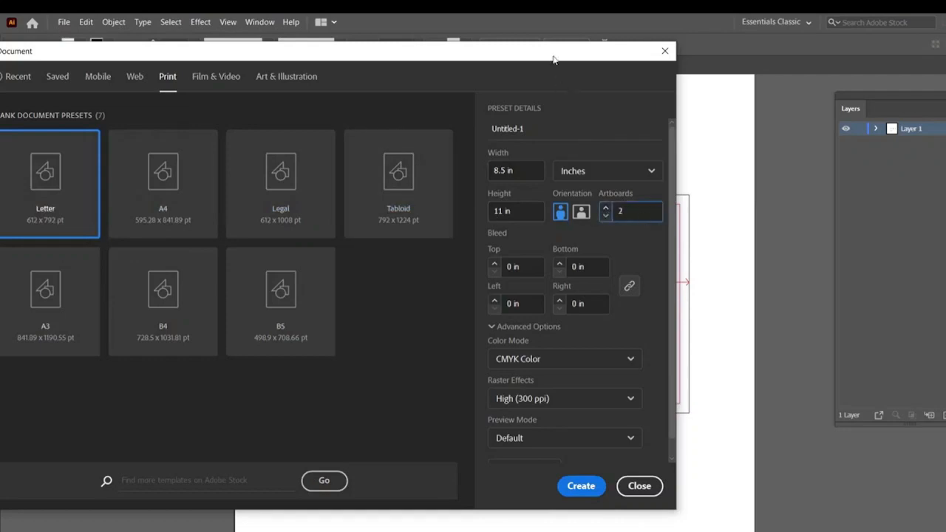
{"action": "left_click_drag", "start_coordinate": [554, 59], "coordinate": [461, 379]}
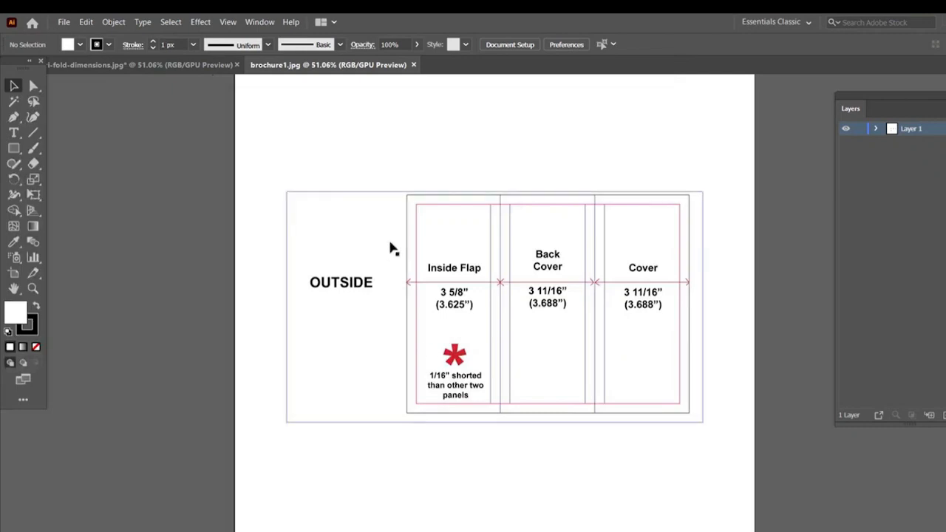
- Set up a new Letter print document in inches with 2 artboards in landscape orientation, 11 x 8.5 in
{"action": "left_click", "coordinate": [170, 66]}
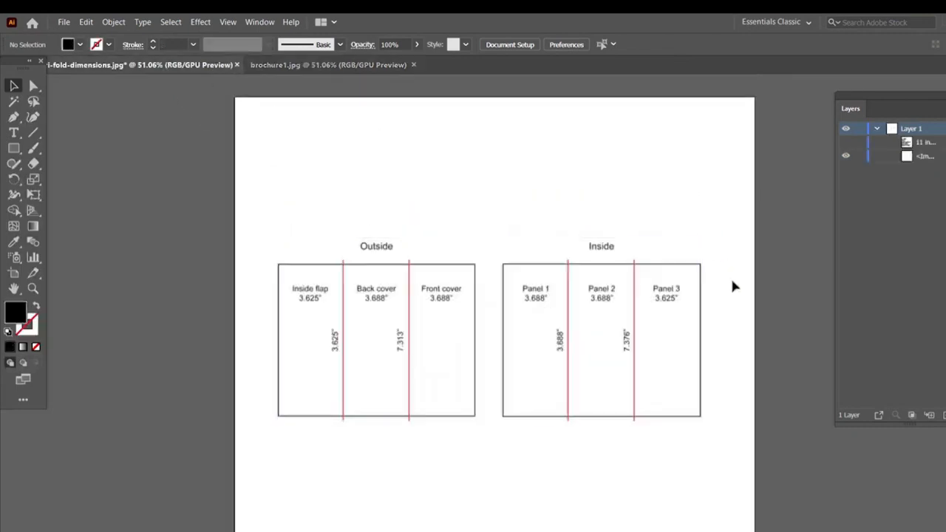
{"action": "left_click", "coordinate": [63, 25]}
{"action": "left_click", "coordinate": [69, 36]}
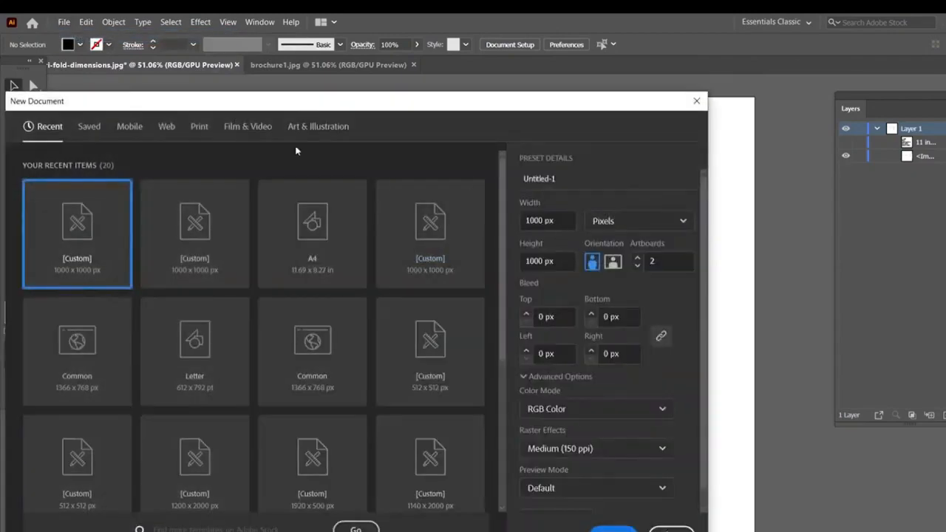
{"action": "left_click", "coordinate": [201, 127]}
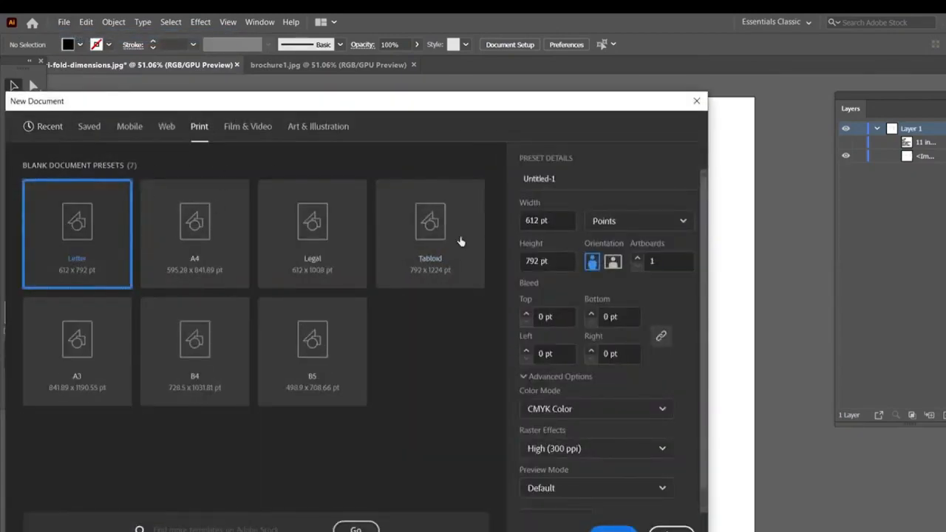
{"action": "left_click", "coordinate": [644, 217]}
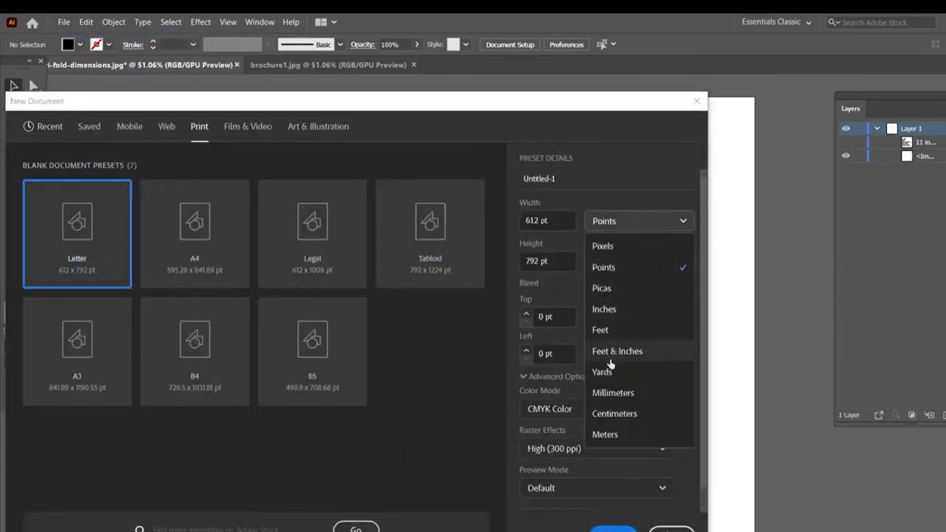
{"action": "left_click", "coordinate": [613, 308]}
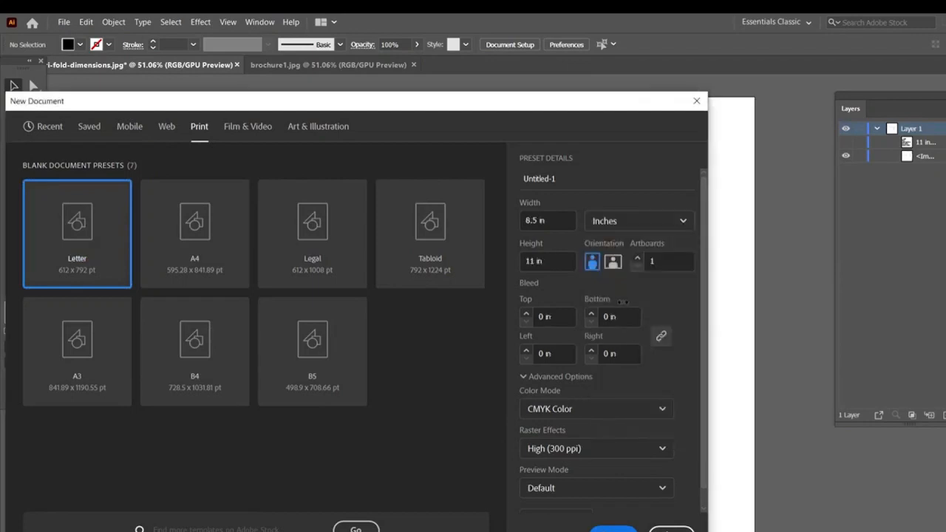
{"action": "left_click", "coordinate": [651, 266]}
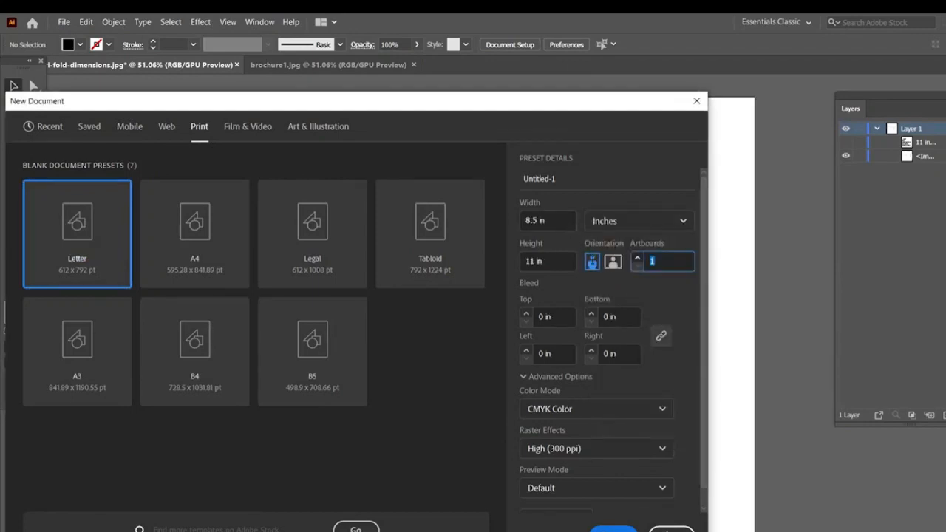
{"action": "type", "text": "2"}
{"action": "left_click", "coordinate": [612, 263]}
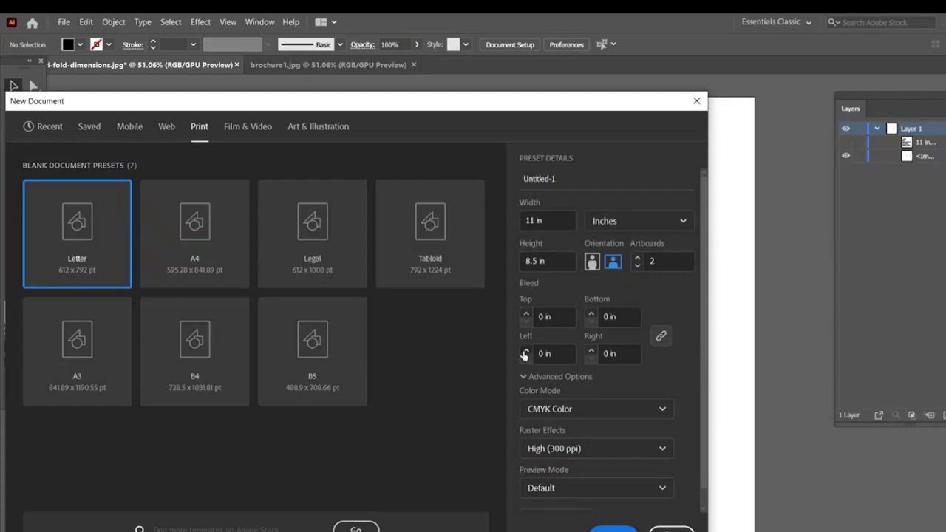
- Set the new document's bleed to 0.125 in on all four sides
{"action": "left_click", "coordinate": [548, 316]}
{"action": "type", "text": ".125"}
{"action": "left_click", "coordinate": [615, 347]}
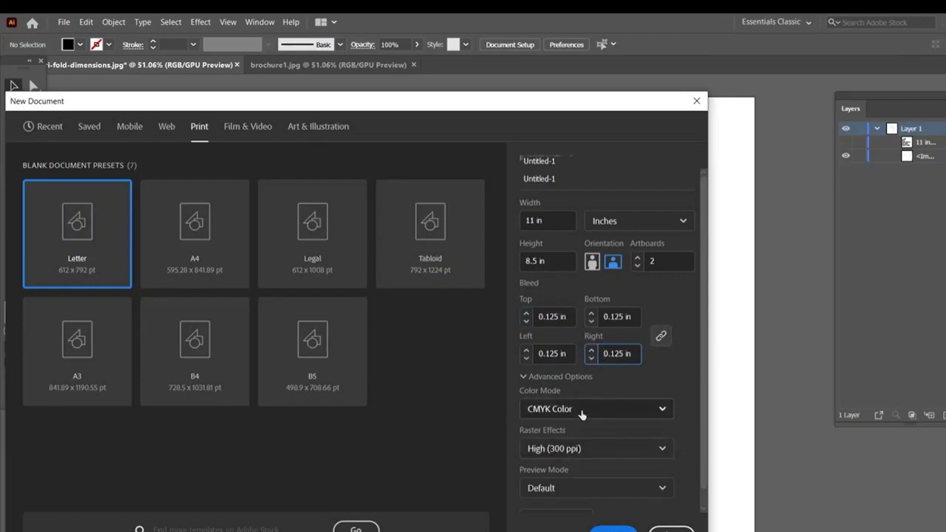
- Set the artboard spacing to 0.2 in and create the document
{"action": "scroll", "coordinate": [578, 414], "scroll_direction": "down", "scroll_amount": 1}
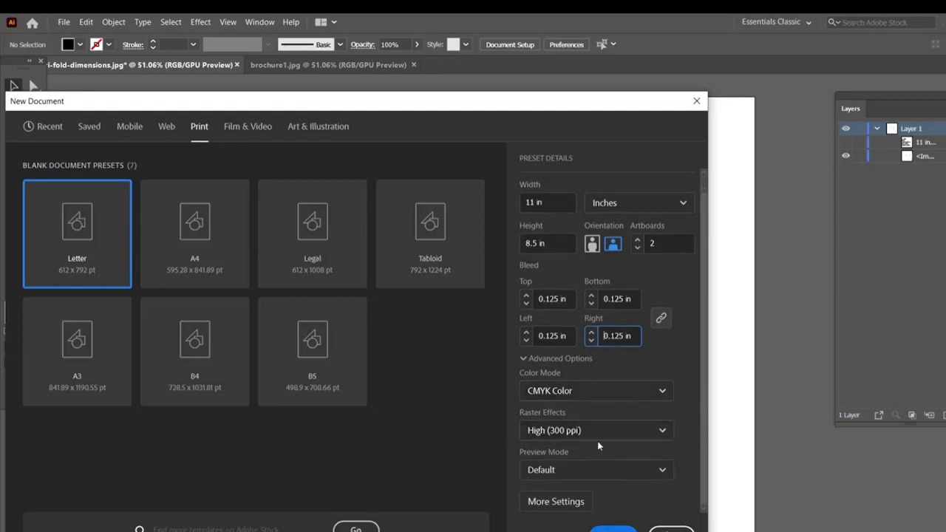
{"action": "left_click", "coordinate": [562, 504]}
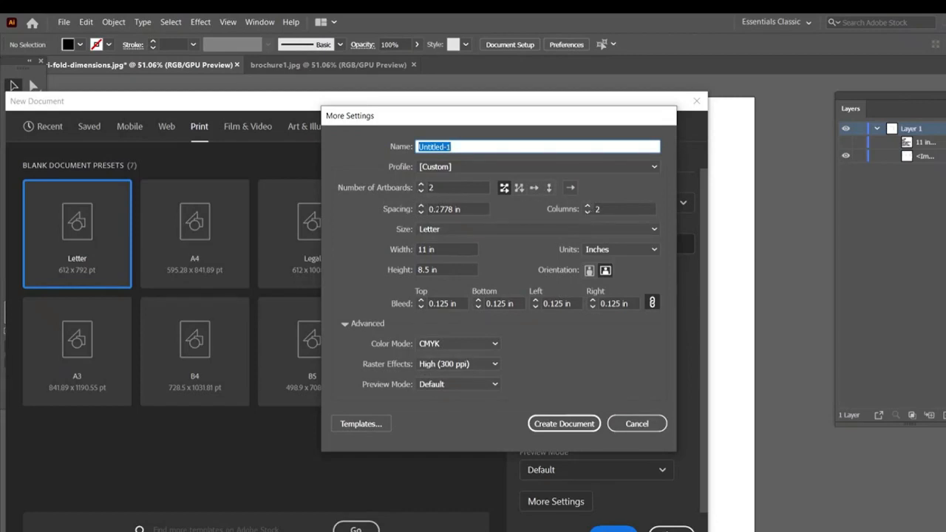
{"action": "left_click_drag", "start_coordinate": [440, 209], "coordinate": [453, 211]}
{"action": "key", "text": "BackSpace"}
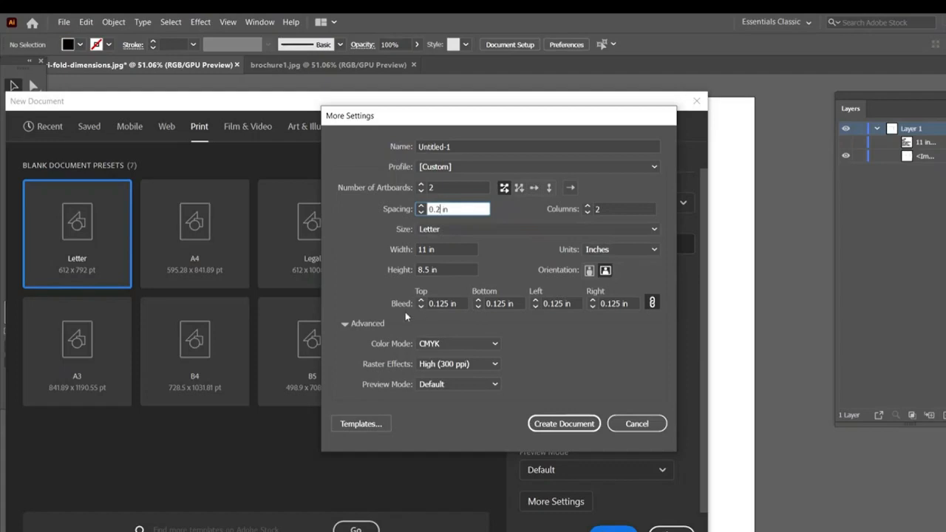
{"action": "left_click", "coordinate": [572, 425]}
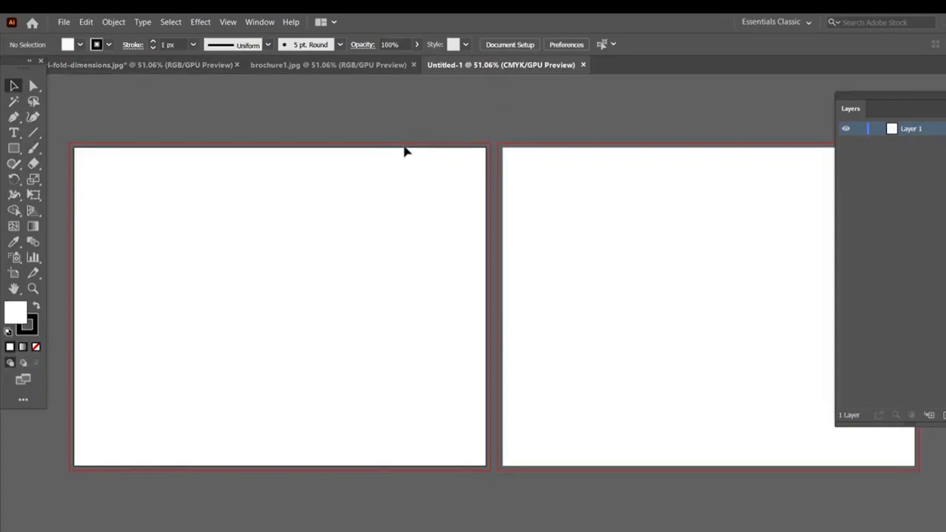
- In the tri-fold dimensions document, show the hidden size notes and reposition the panel diagram and notes near the artboard's upper edge
{"action": "left_click", "coordinate": [290, 65]}
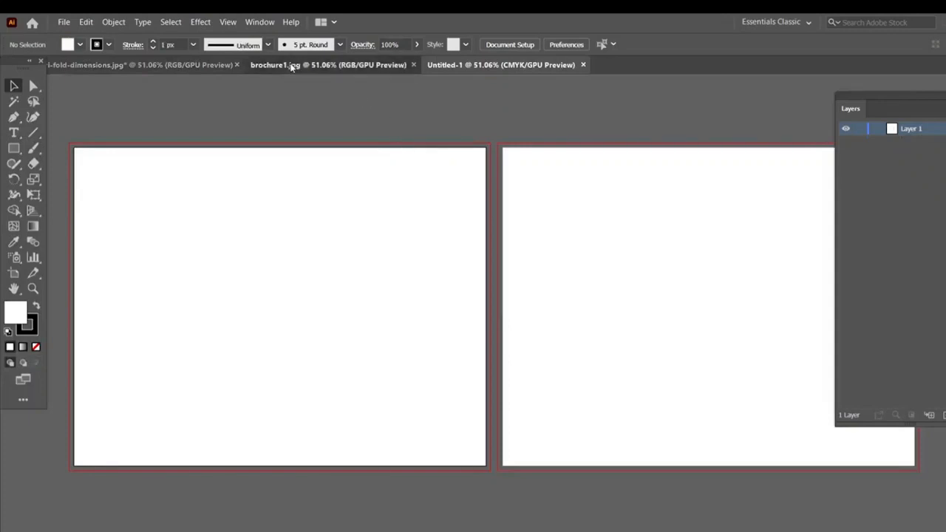
{"action": "left_click", "coordinate": [110, 65]}
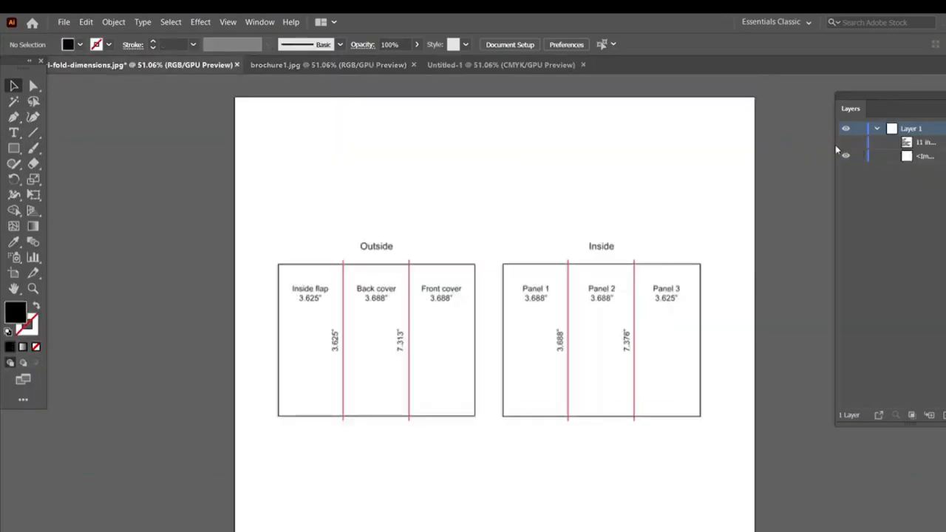
{"action": "left_click", "coordinate": [845, 142]}
{"action": "left_click_drag", "start_coordinate": [395, 360], "coordinate": [382, 198]}
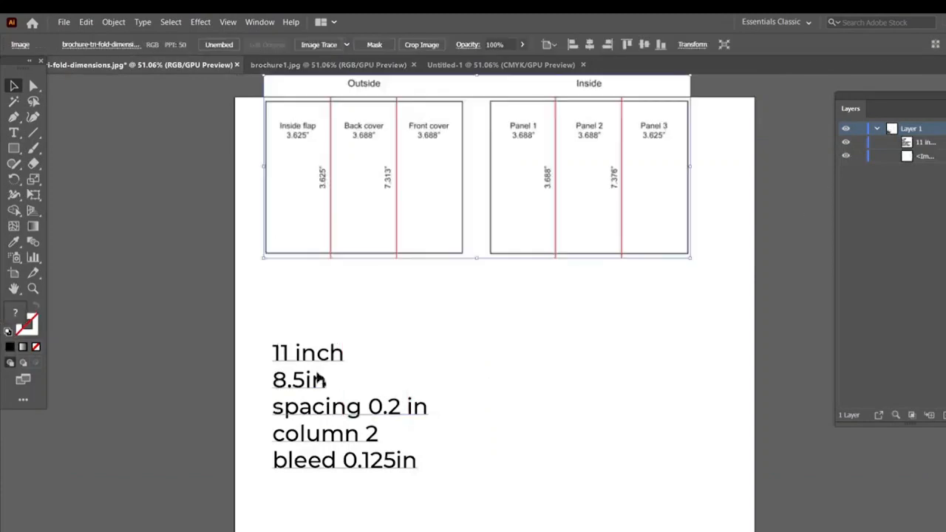
{"action": "left_click_drag", "start_coordinate": [315, 362], "coordinate": [319, 322]}
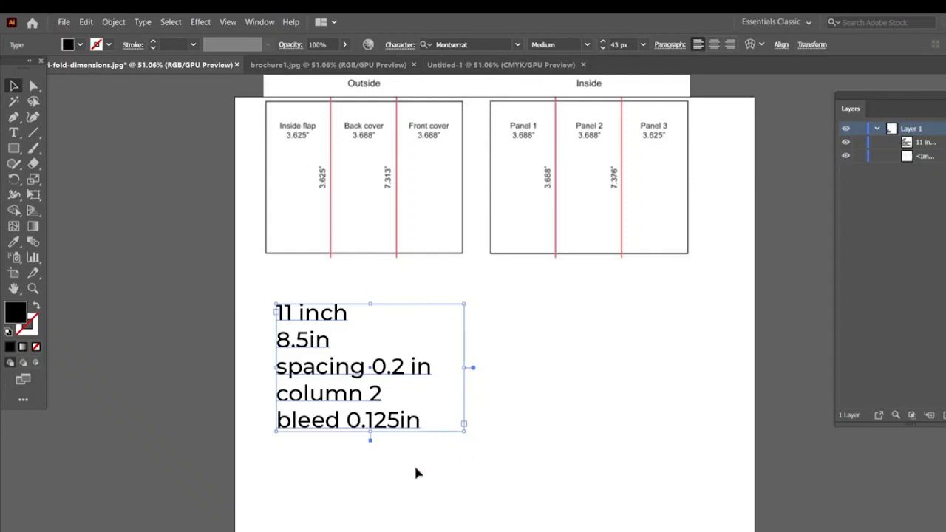
{"action": "left_click_drag", "start_coordinate": [349, 136], "coordinate": [348, 144]}
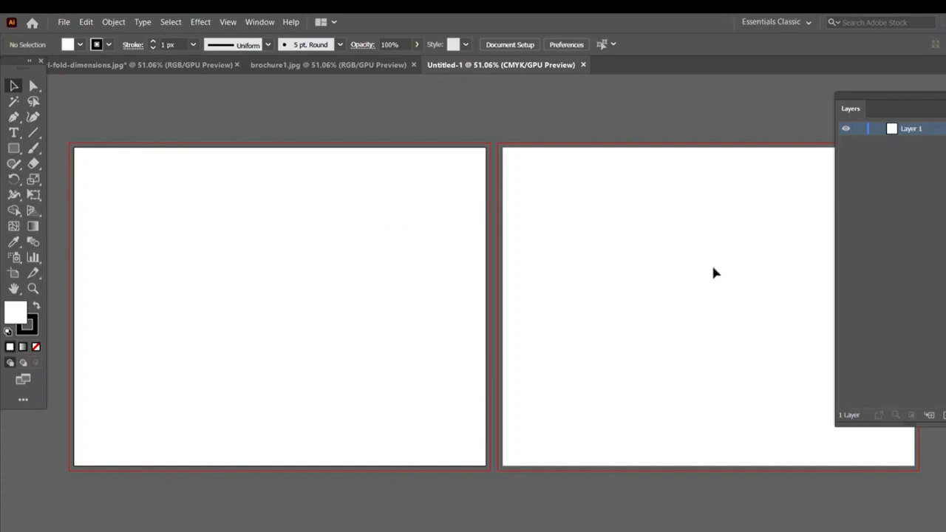
- Display the artboard list for the new document and dock it beneath the layer list
{"action": "left_click", "coordinate": [259, 21]}
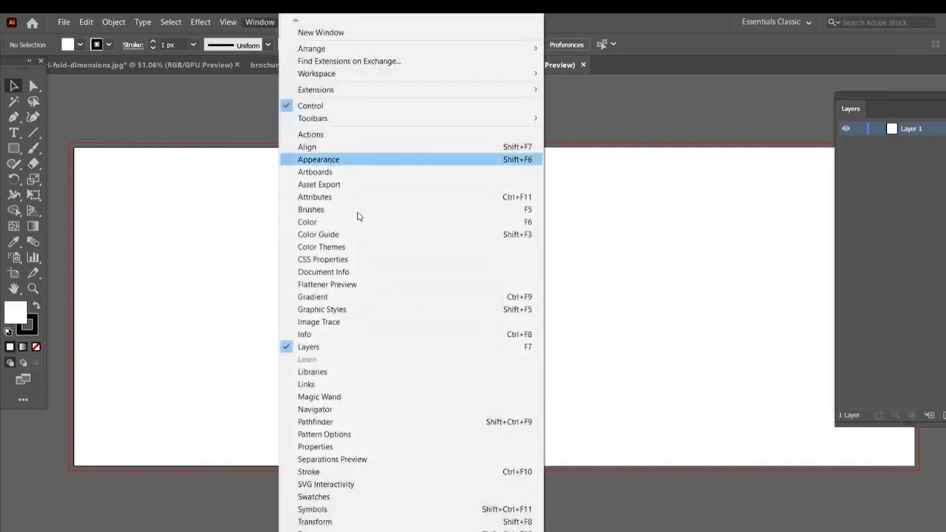
{"action": "left_click", "coordinate": [335, 172]}
{"action": "left_click_drag", "start_coordinate": [889, 195], "coordinate": [887, 166]}
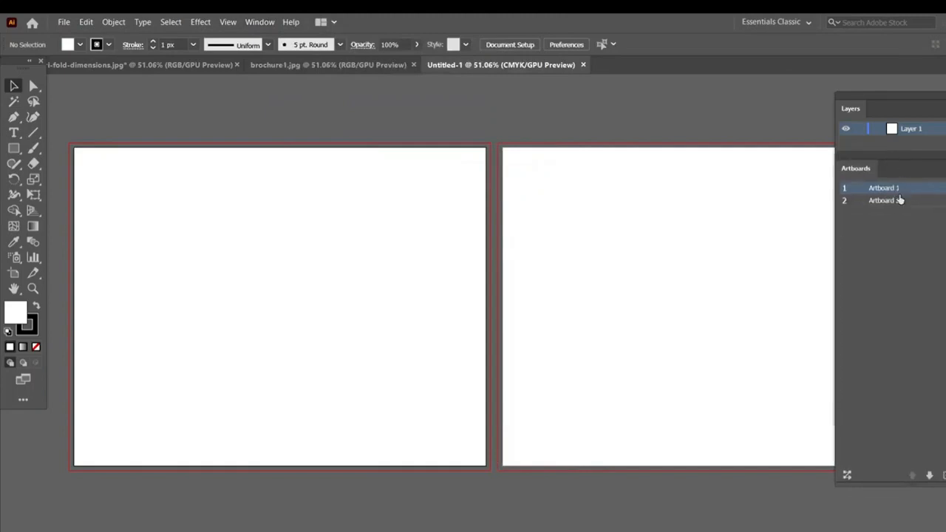
- Rename the first artboard as outside and enter a new name for the second artboard
{"action": "double_click", "coordinate": [876, 191]}
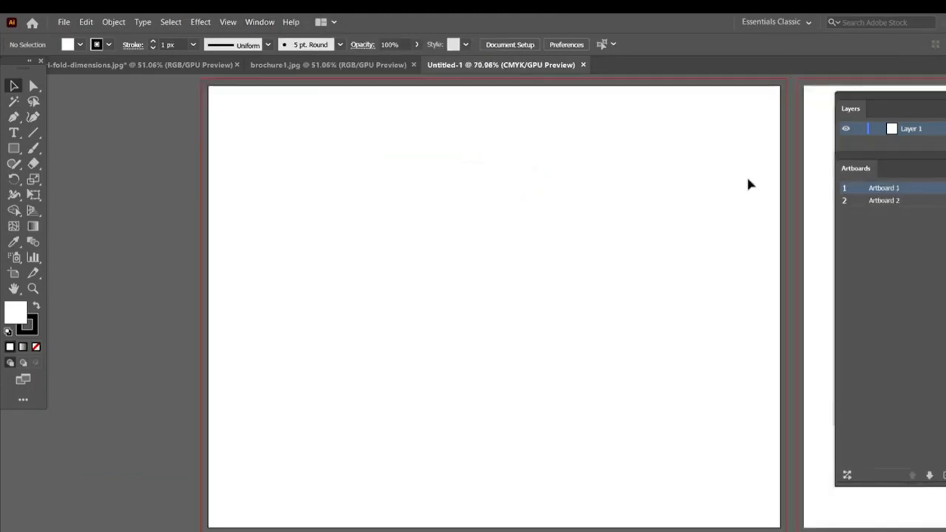
{"action": "left_click", "coordinate": [930, 206]}
{"action": "double_click", "coordinate": [930, 204]}
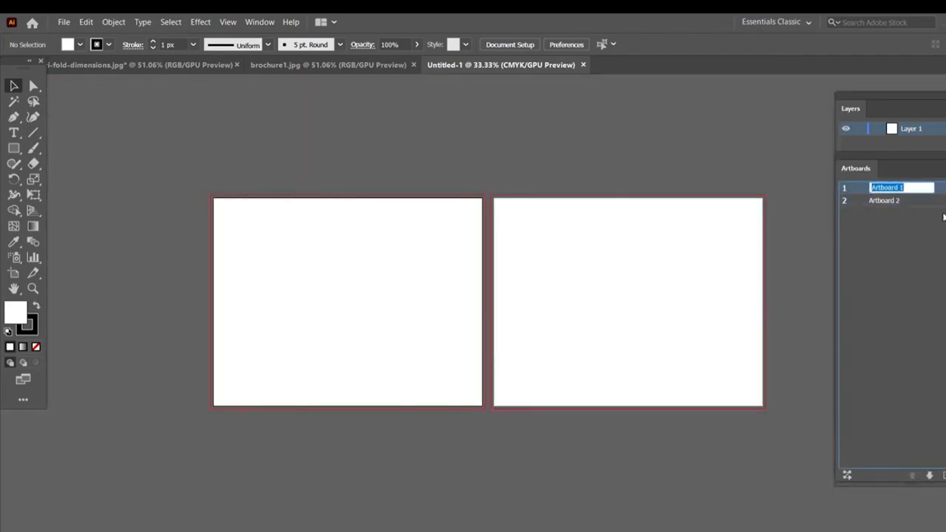
{"action": "type", "text": "outside"}
{"action": "key", "text": "Tab"}
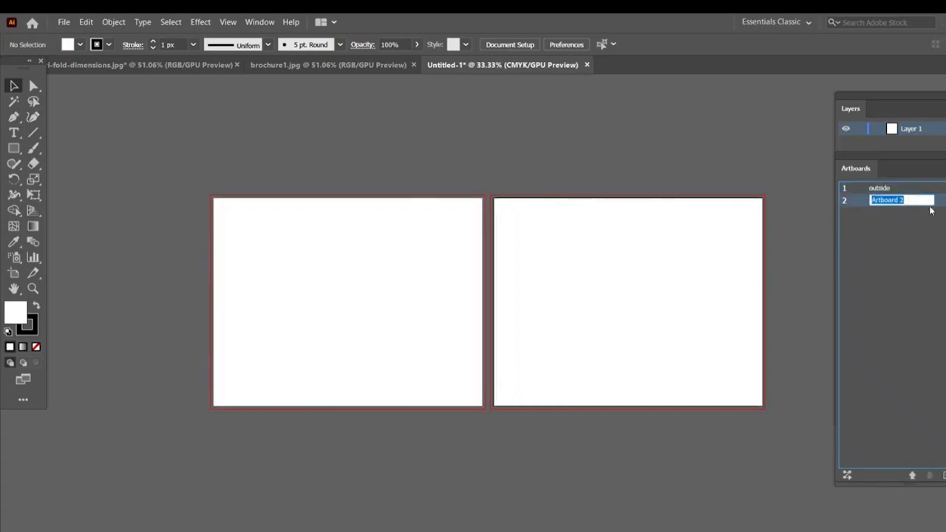
{"action": "type", "text": "i"}
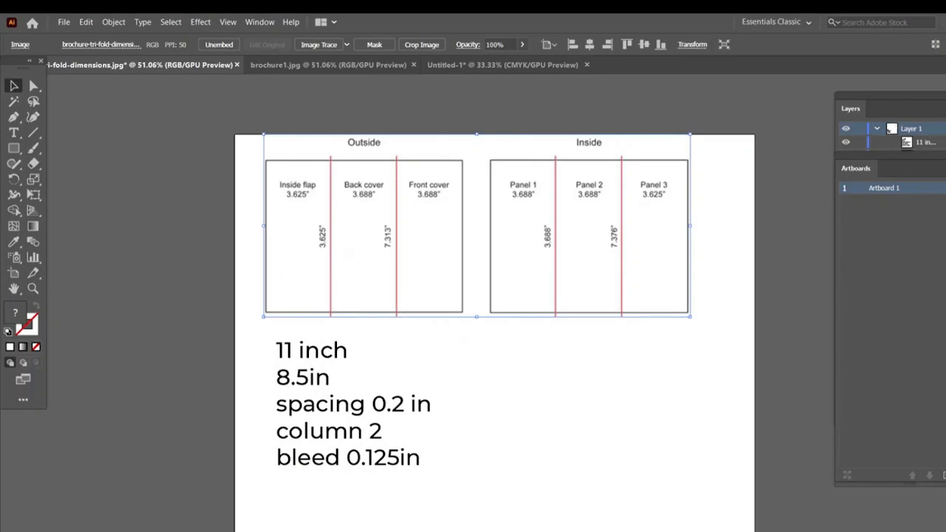
- Compare the tri-fold diagram's cover and flap arrangement with the real-estate brochure example in the browser
{"action": "left_click", "coordinate": [425, 523]}
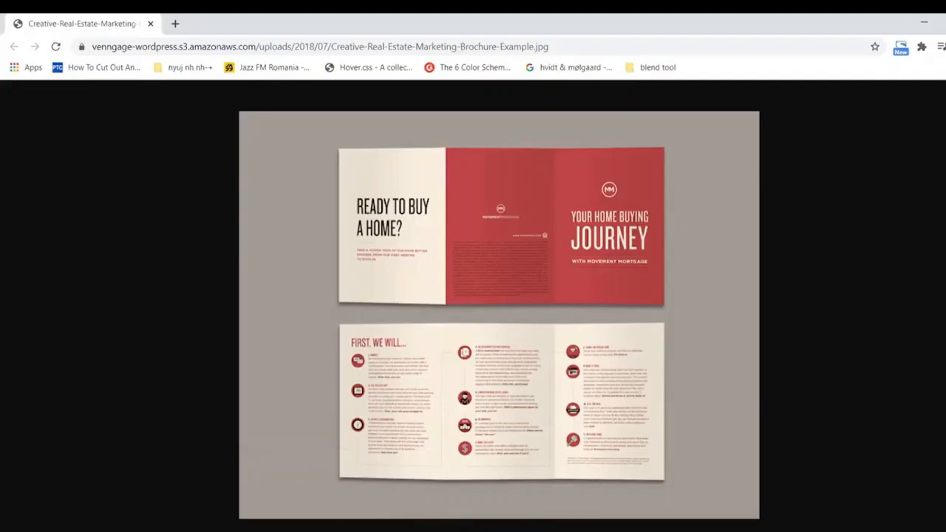
{"action": "left_click", "coordinate": [333, 531]}
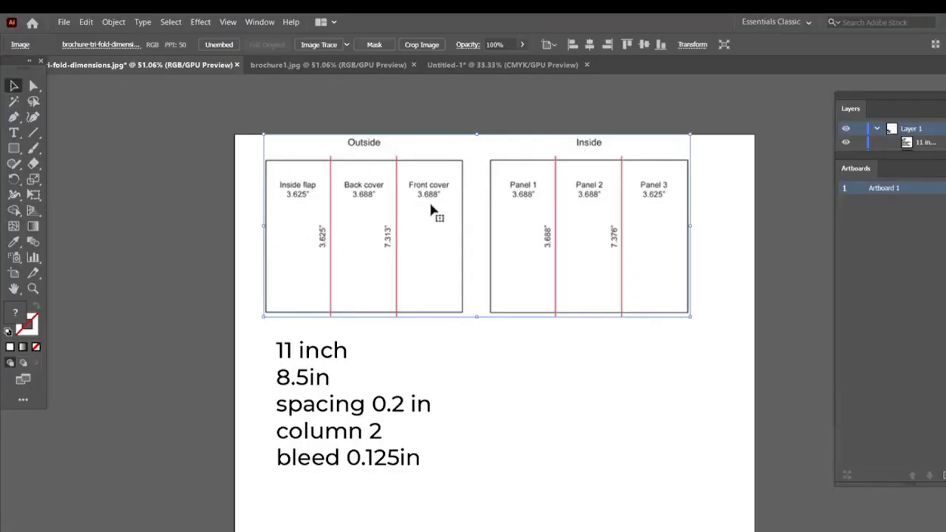
{"action": "left_click", "coordinate": [391, 522]}
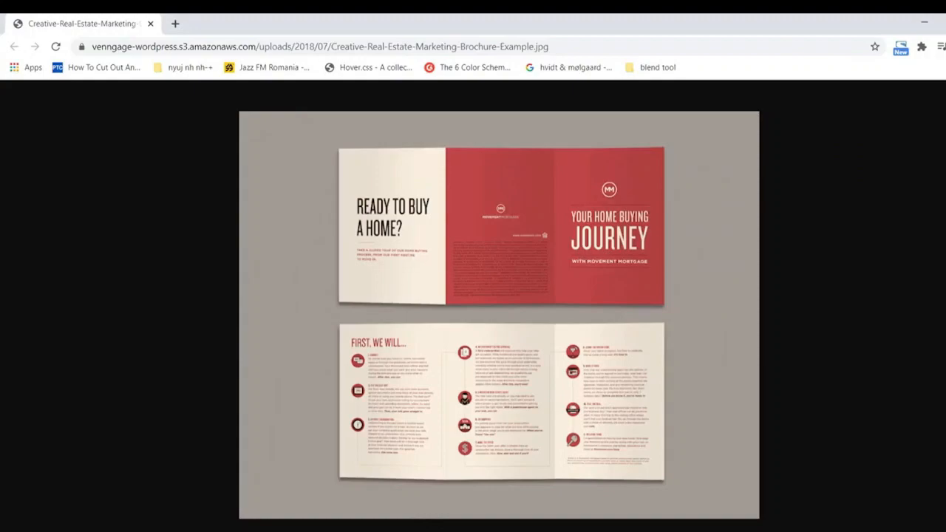
{"action": "key", "text": "alt+Tab"}
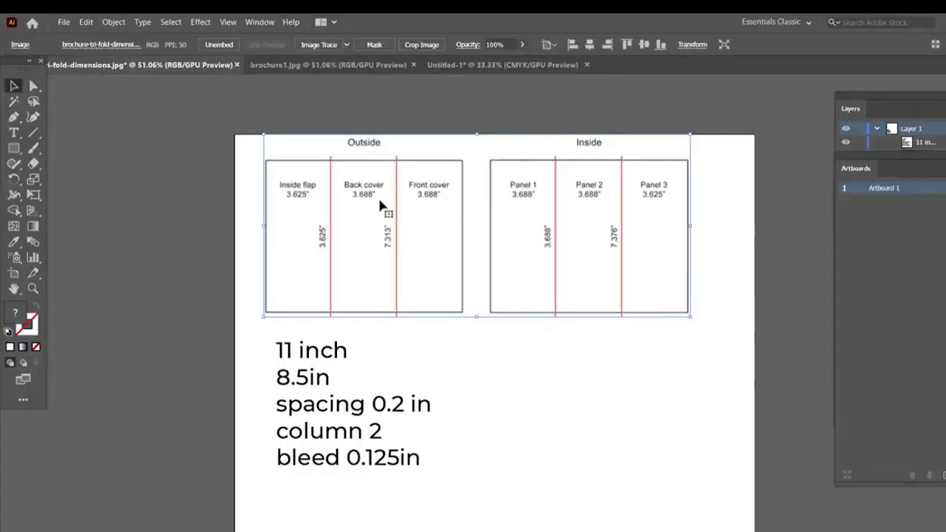
{"action": "mouse_move", "coordinate": [391, 522]}
{"action": "left_click", "coordinate": [443, 495]}
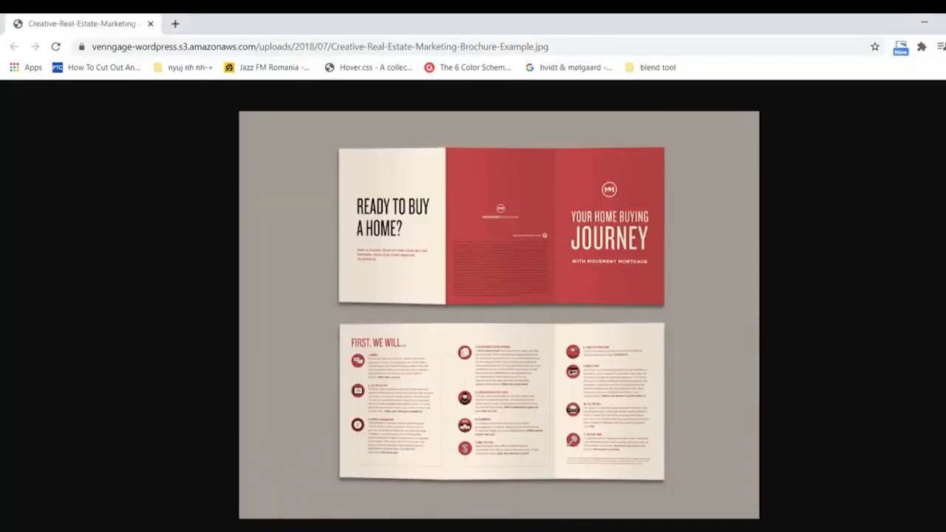
- Compare the brochure example in the browser with the tri-fold reference diagrams in Illustrator, ending in the new two-artboard document
{"action": "key", "text": "alt+Tab"}
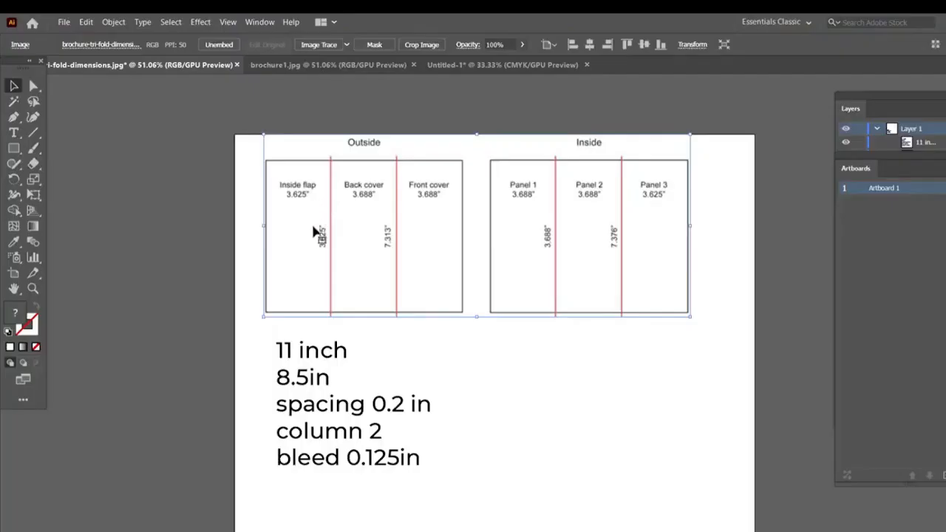
{"action": "mouse_move", "coordinate": [391, 524]}
{"action": "left_click", "coordinate": [451, 501]}
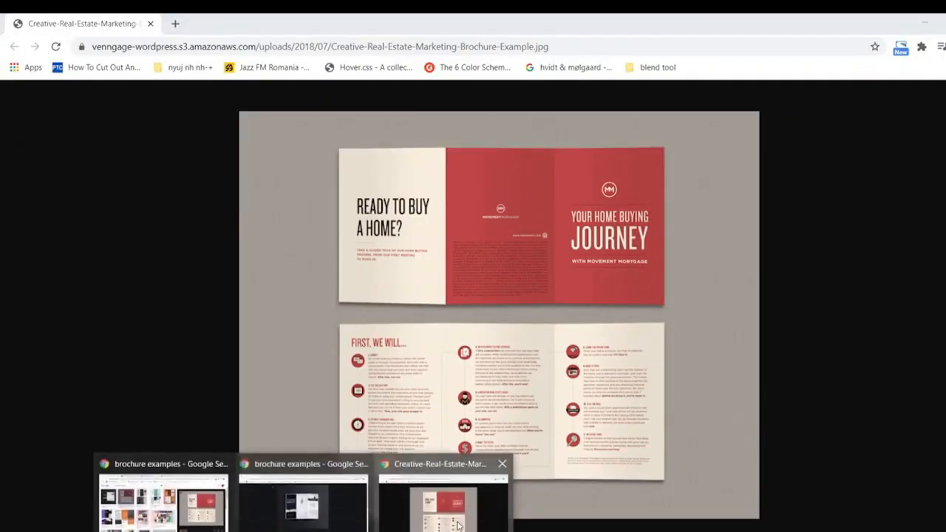
{"action": "key", "text": "alt+Tab"}
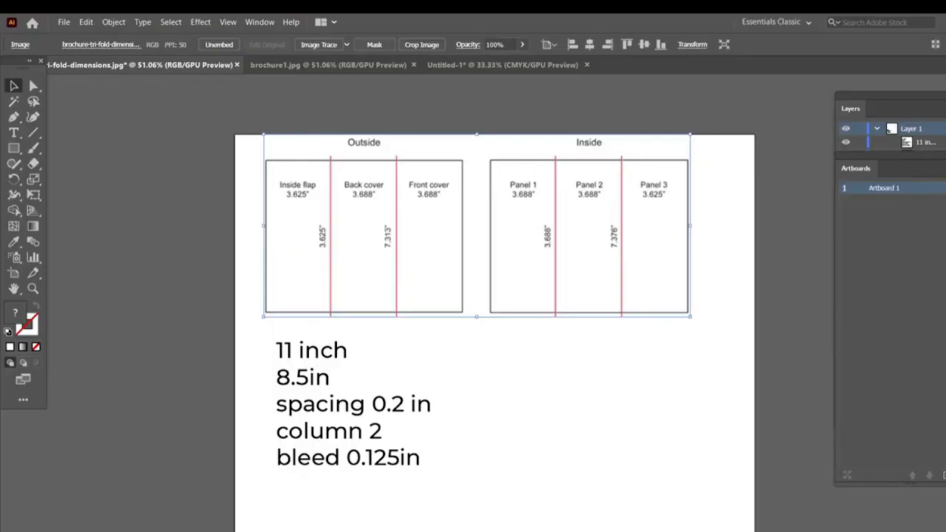
{"action": "left_click", "coordinate": [444, 502]}
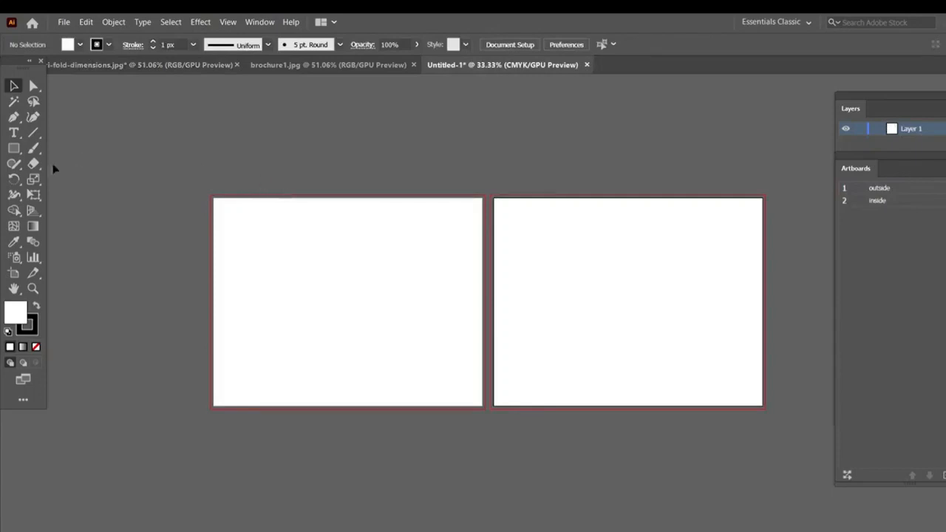
{"action": "left_click", "coordinate": [316, 65]}
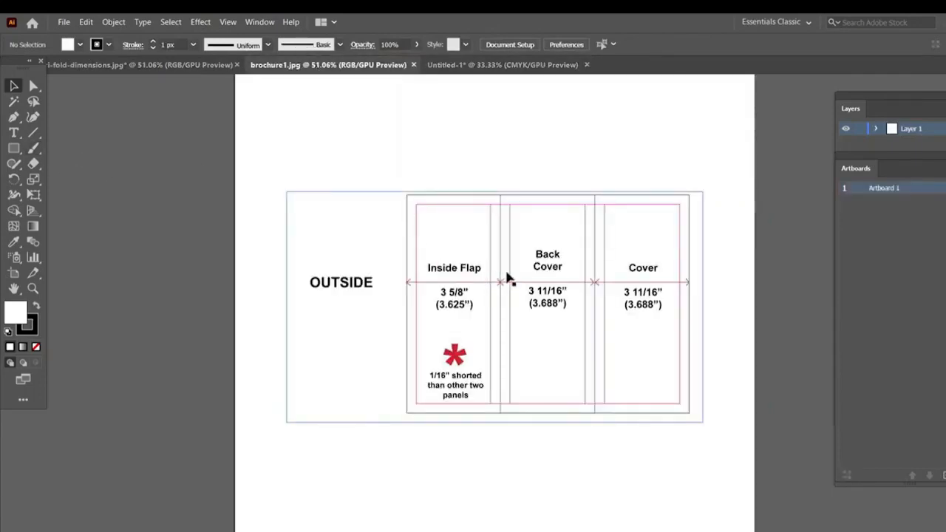
{"action": "left_click", "coordinate": [455, 65]}
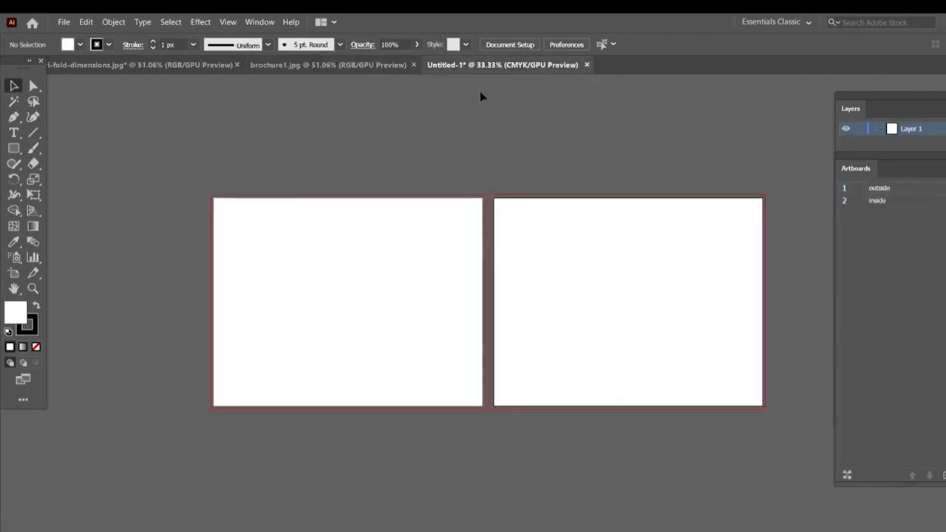
- Draw an 11 by 8.5 in rectangle and center it horizontally and vertically on the outside artboard
{"action": "left_click", "coordinate": [13, 148]}
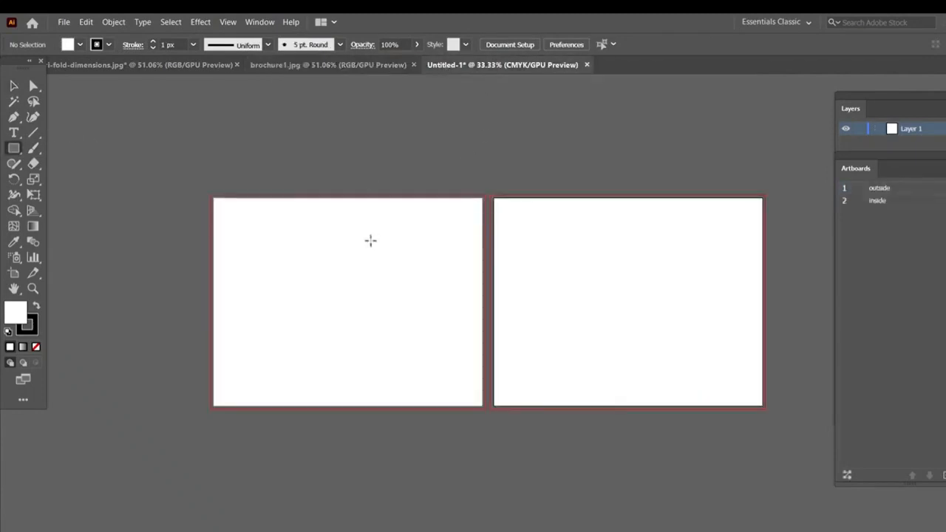
{"action": "left_click", "coordinate": [903, 190]}
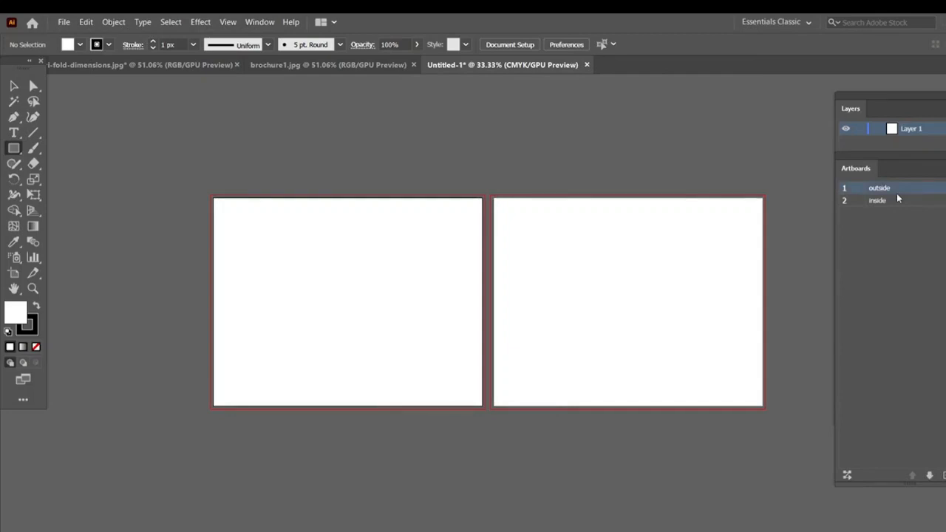
{"action": "left_click", "coordinate": [360, 259]}
{"action": "left_click", "coordinate": [445, 205]}
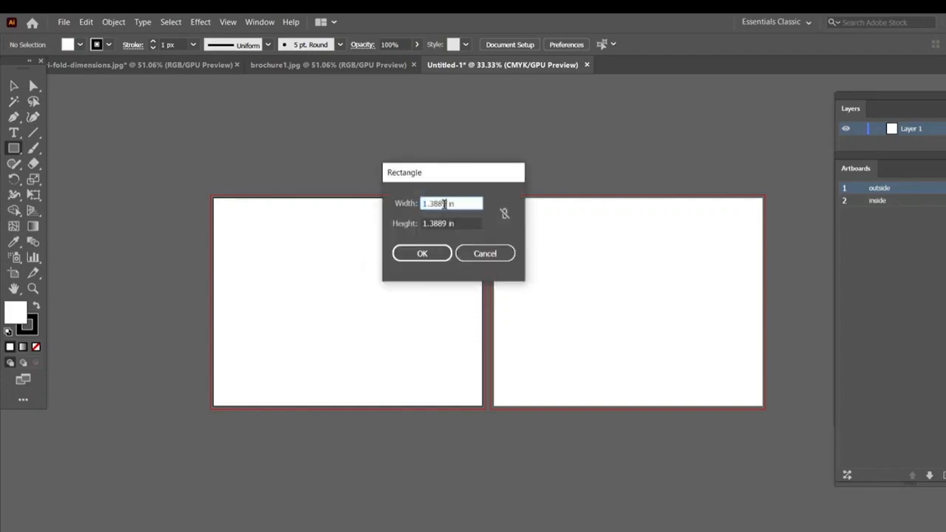
{"action": "left_click_drag", "start_coordinate": [446, 205], "coordinate": [364, 193]}
{"action": "type", "text": "11"}
{"action": "left_click", "coordinate": [443, 221]}
{"action": "left_click_drag", "start_coordinate": [447, 223], "coordinate": [420, 223]}
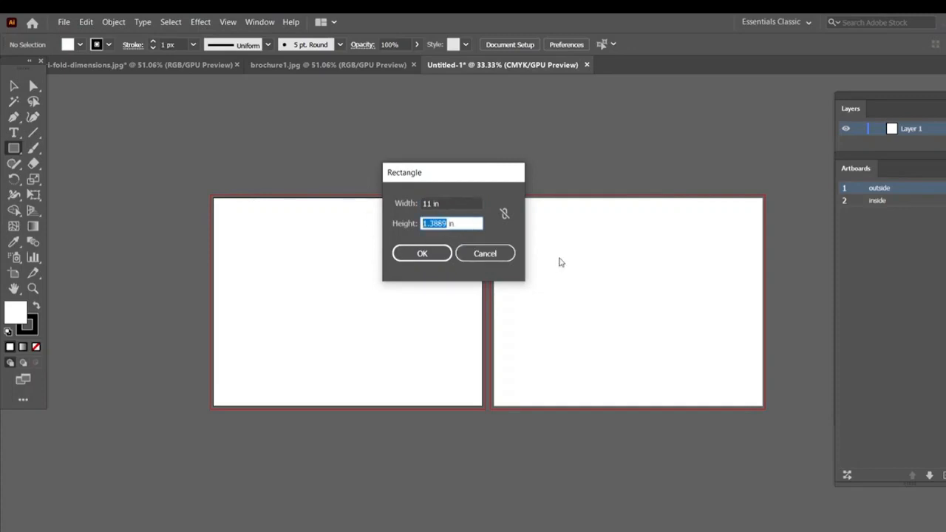
{"action": "type", "text": "8.5"}
{"action": "left_click", "coordinate": [422, 254]}
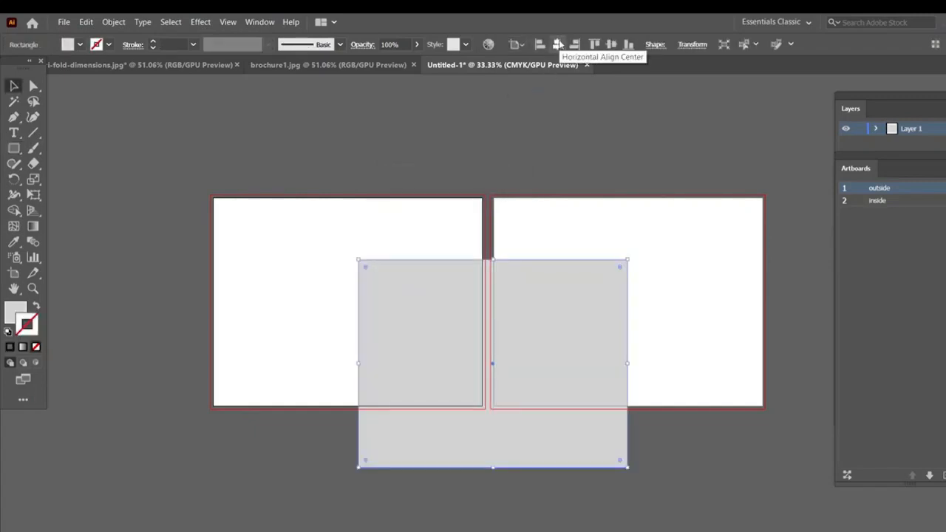
{"action": "left_click", "coordinate": [558, 45]}
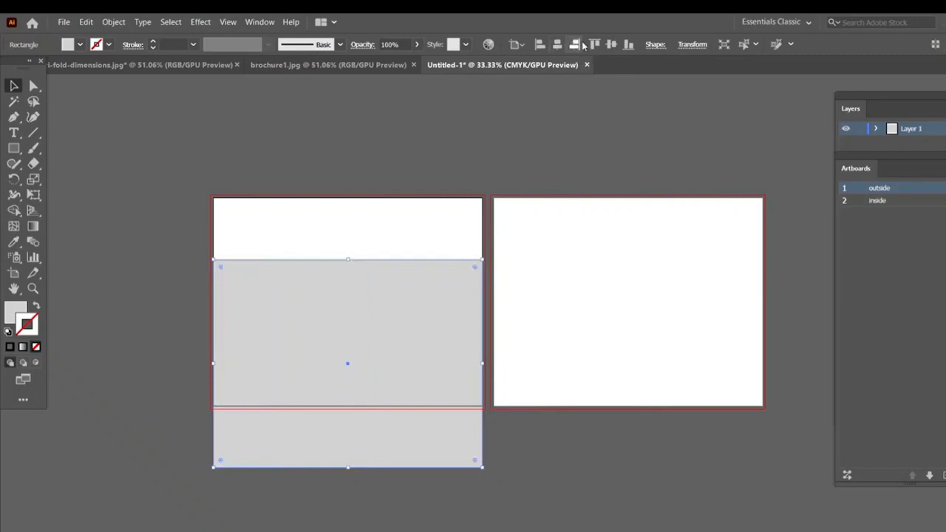
{"action": "left_click", "coordinate": [611, 44]}
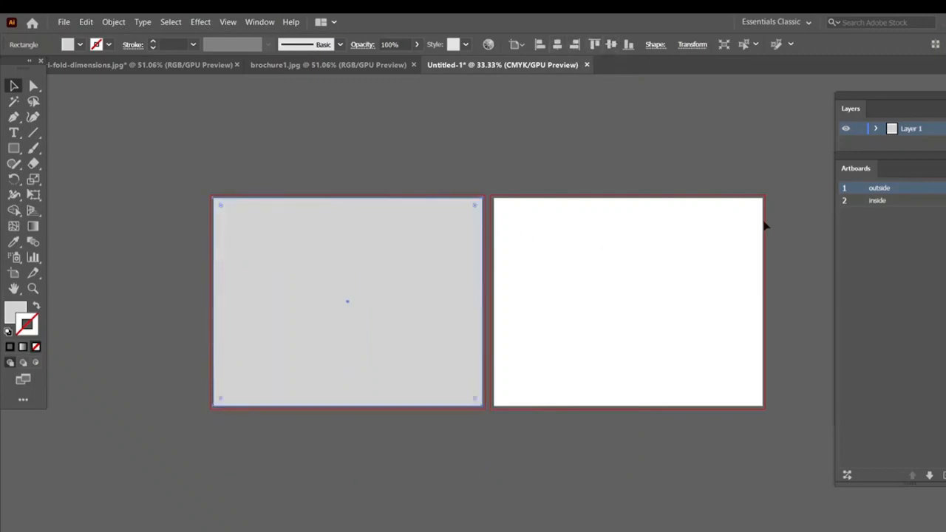
- After checking the reference dimensions, split the outside artboard's rectangle into a grid of one row and three columns
{"action": "key", "text": "ctrl+="}
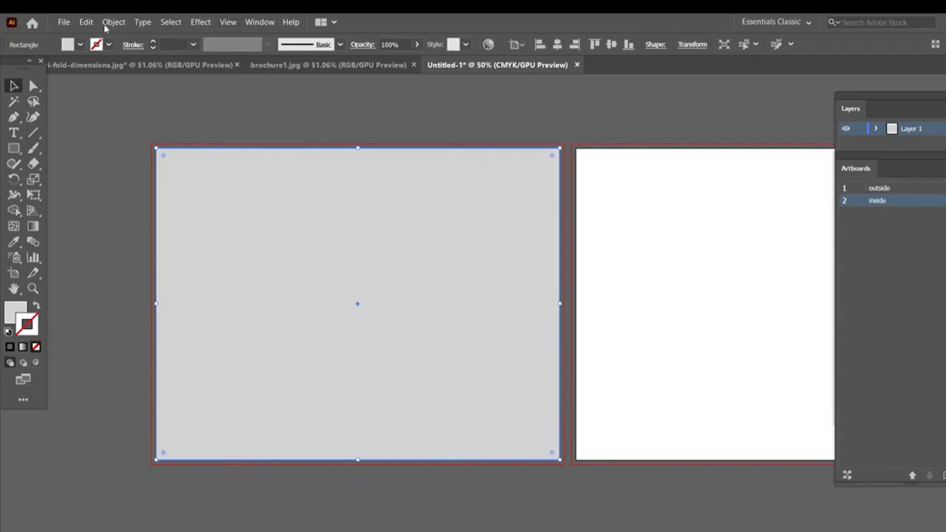
{"action": "left_click", "coordinate": [113, 67]}
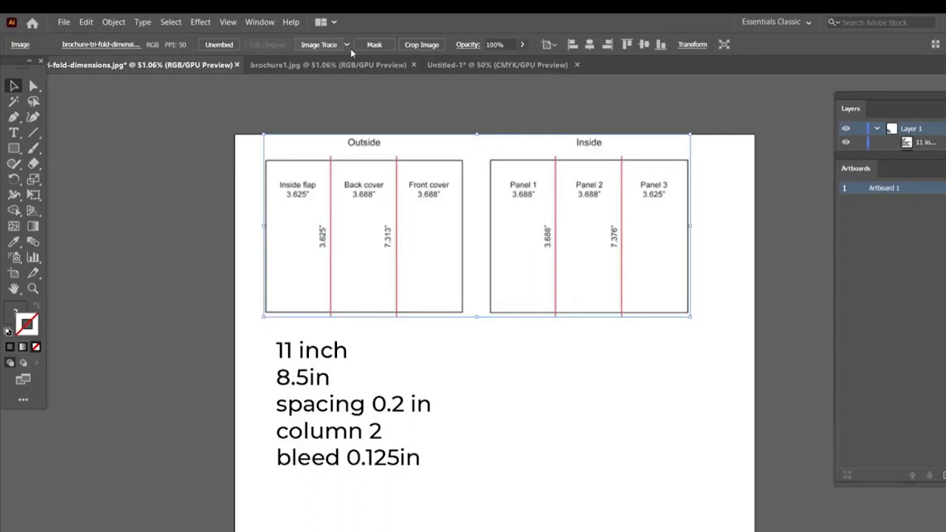
{"action": "left_click", "coordinate": [446, 65]}
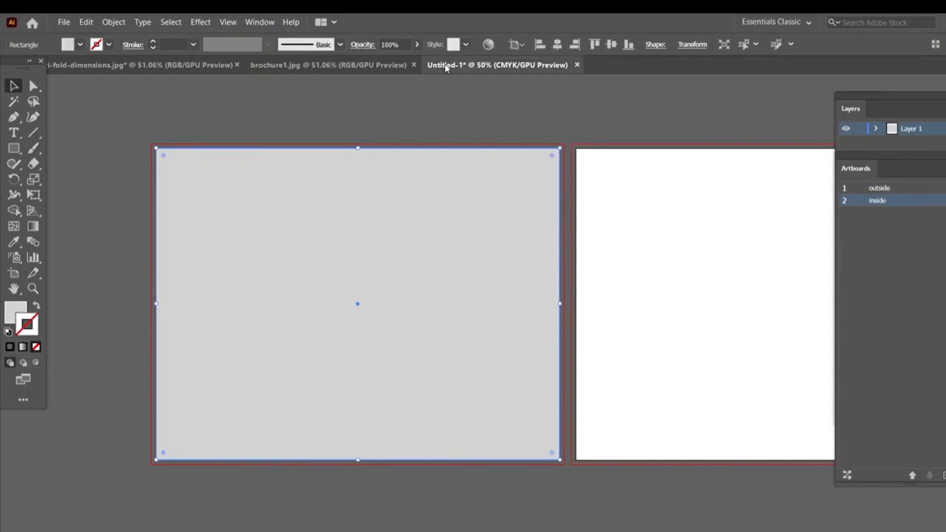
{"action": "left_click", "coordinate": [270, 179]}
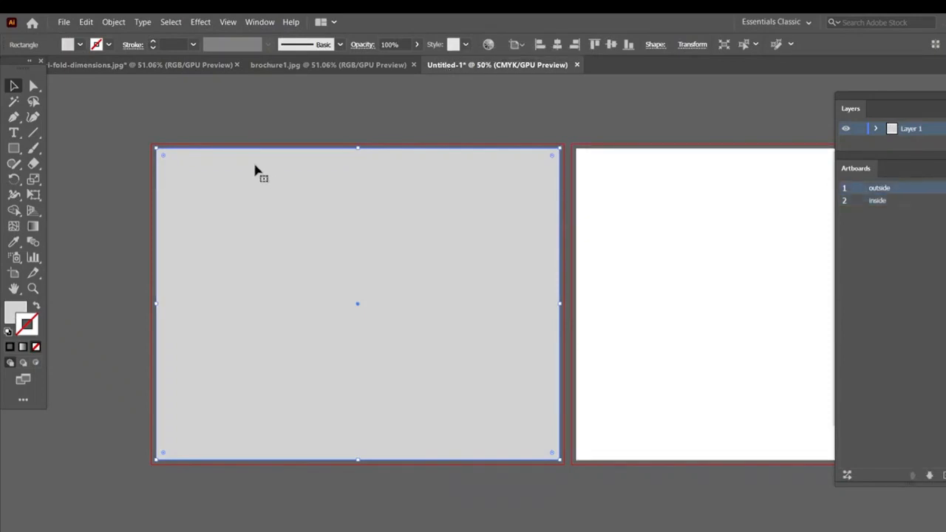
{"action": "left_click", "coordinate": [113, 23]}
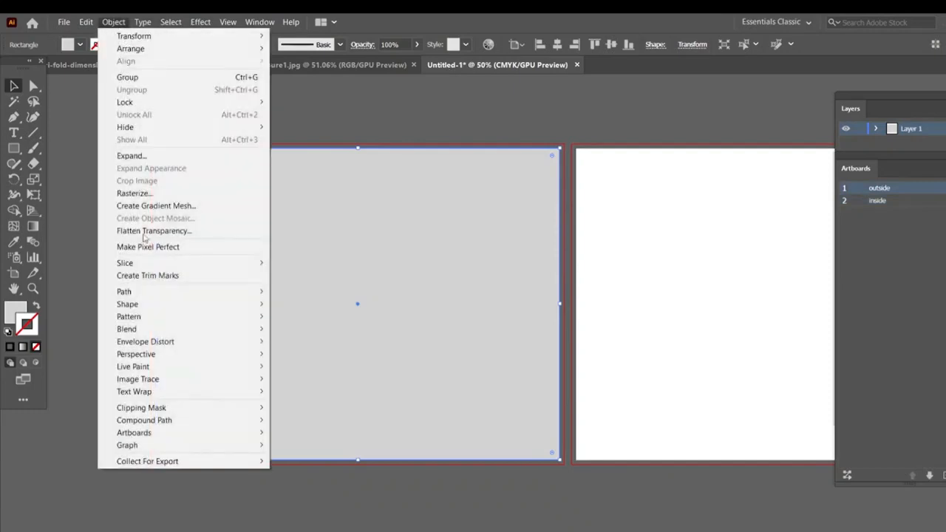
{"action": "mouse_move", "coordinate": [153, 297]}
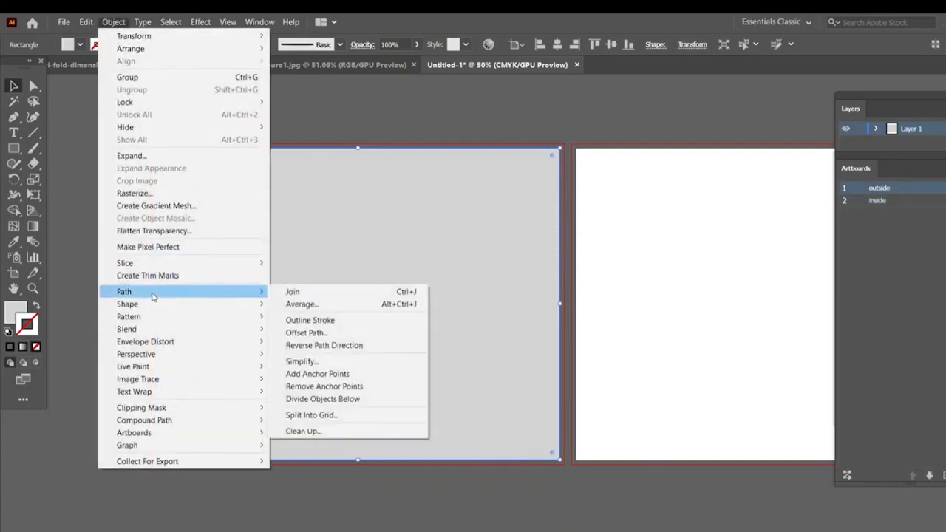
{"action": "left_click", "coordinate": [315, 418]}
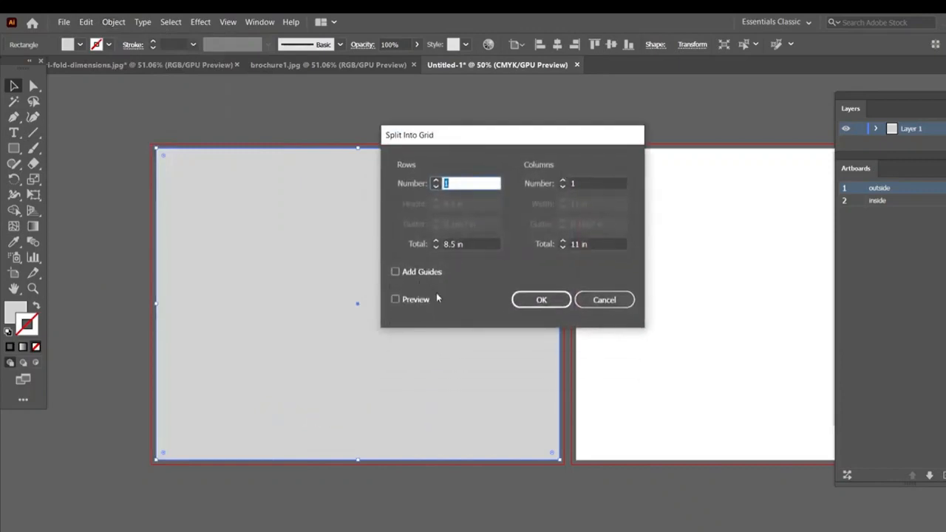
{"action": "left_click", "coordinate": [426, 299]}
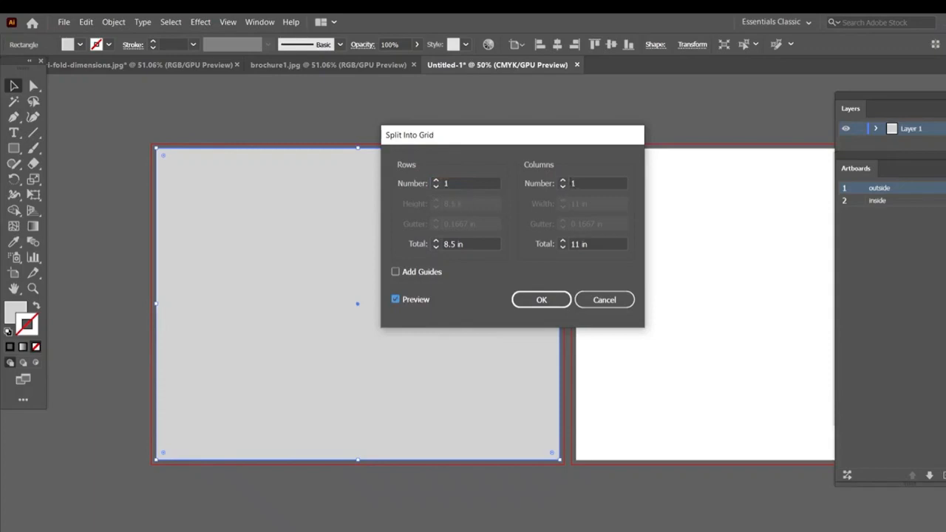
{"action": "left_click", "coordinate": [563, 181]}
{"action": "left_click", "coordinate": [563, 182]}
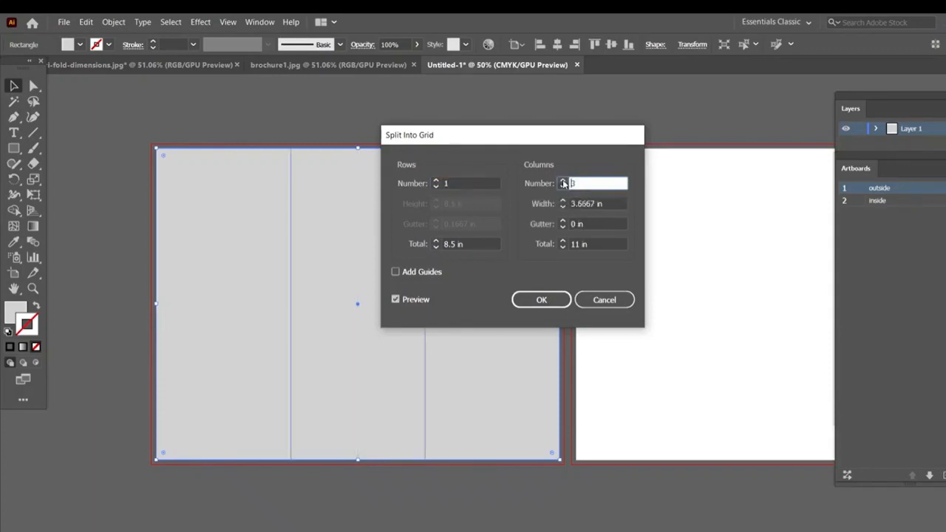
{"action": "left_click", "coordinate": [563, 182]}
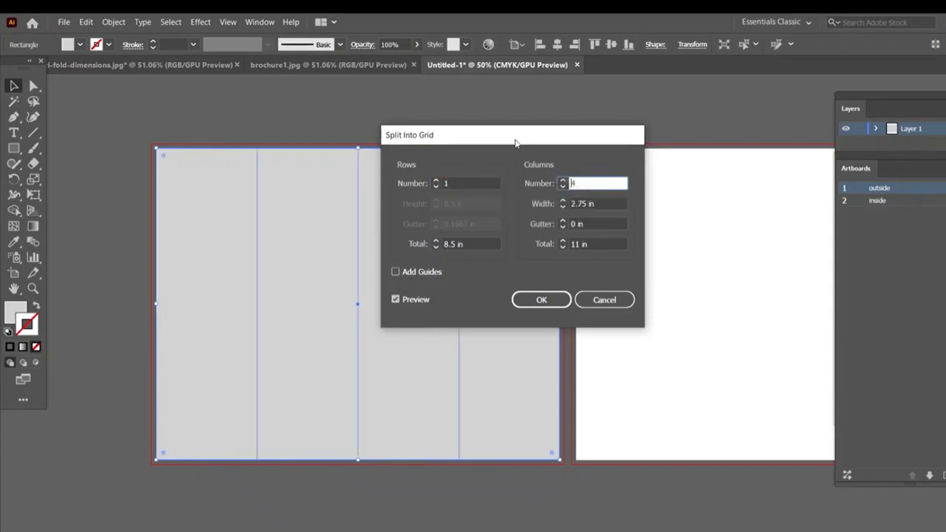
{"action": "left_click", "coordinate": [562, 188]}
{"action": "left_click_drag", "start_coordinate": [536, 137], "coordinate": [703, 127]}
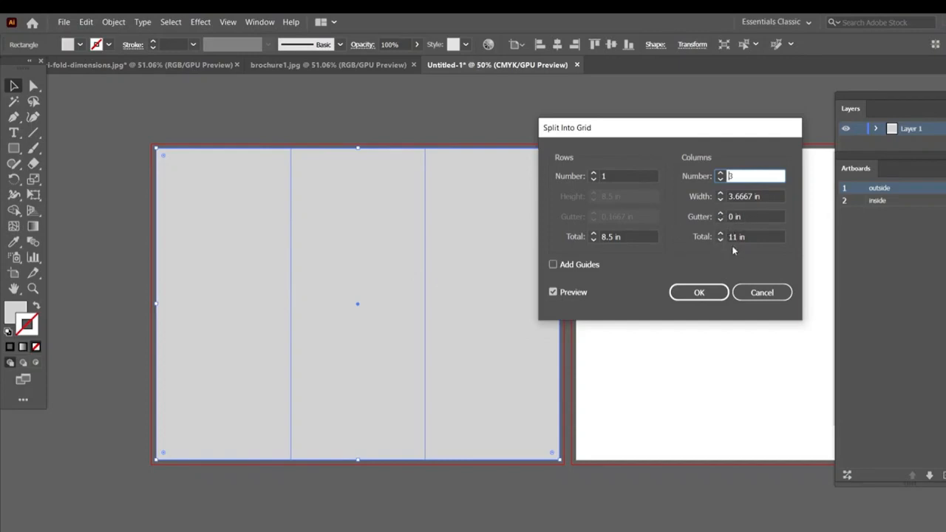
{"action": "key", "text": "Return"}
- Offset the paths of the three outside panels inward by -0.125 in
{"action": "left_click", "coordinate": [113, 21]}
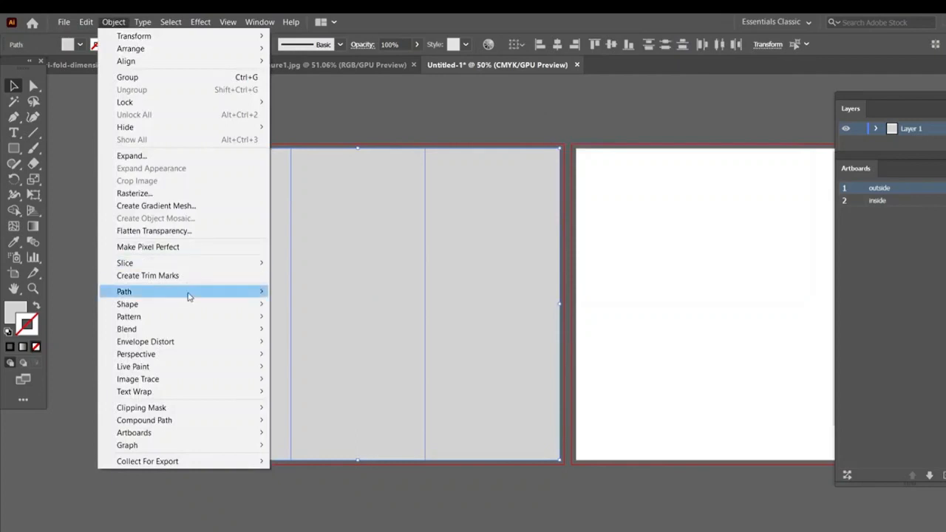
{"action": "mouse_move", "coordinate": [190, 296]}
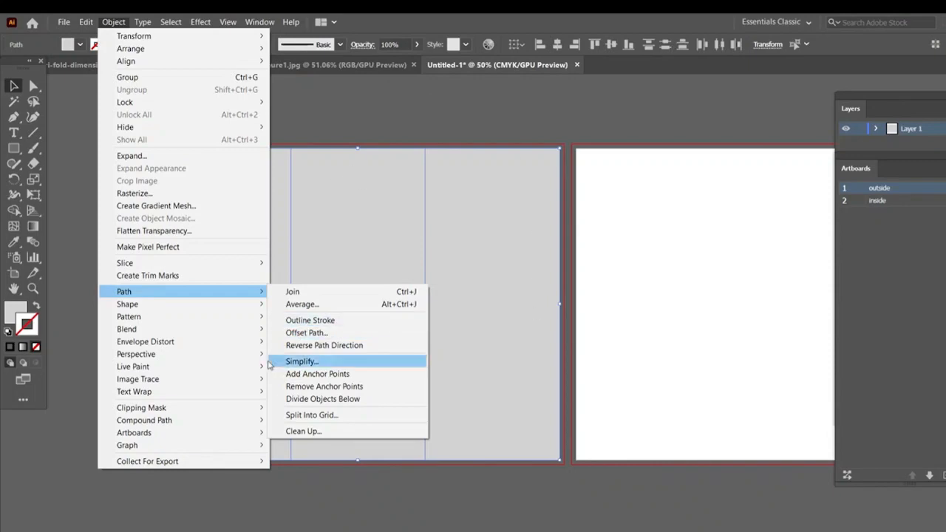
{"action": "left_click", "coordinate": [305, 334]}
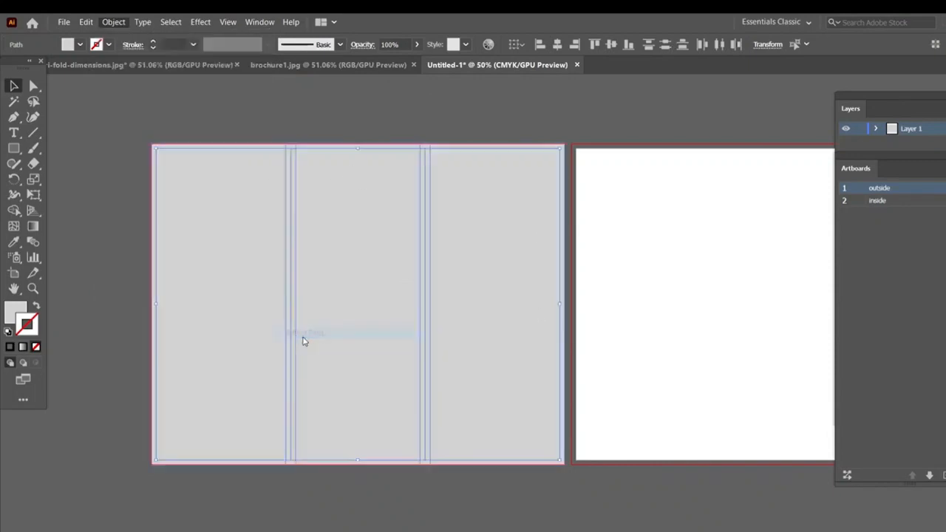
{"action": "left_click_drag", "start_coordinate": [663, 148], "coordinate": [531, 152]}
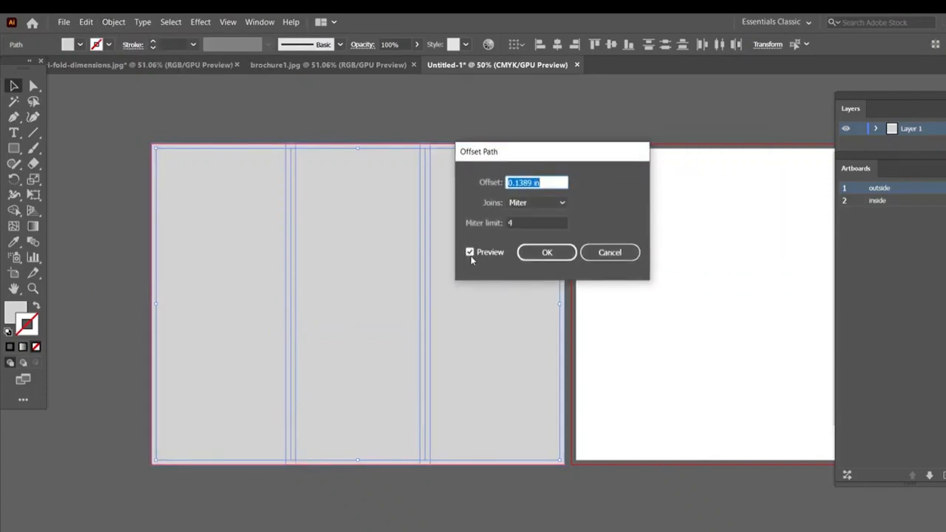
{"action": "left_click", "coordinate": [509, 182]}
{"action": "left_click_drag", "start_coordinate": [530, 181], "coordinate": [491, 182]}
{"action": "type", "text": "-0.125"}
{"action": "left_click", "coordinate": [547, 253]}
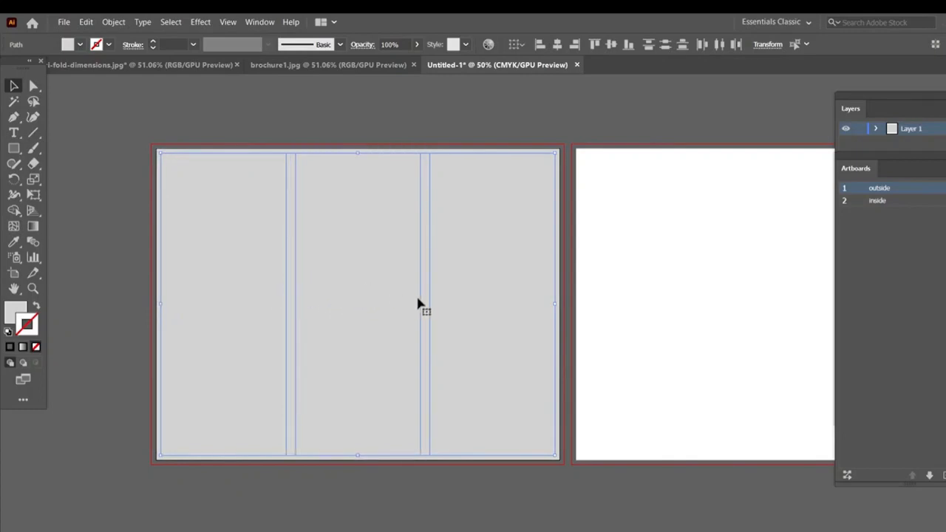
- Convert the inset panel outlines into guides and select individual panels beneath them to check the layout
{"action": "right_click", "coordinate": [295, 294]}
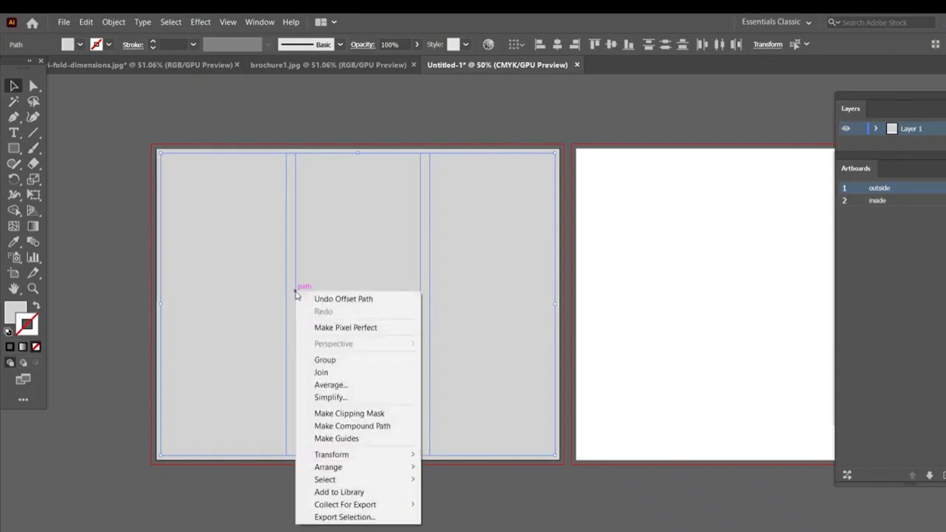
{"action": "left_click", "coordinate": [341, 441]}
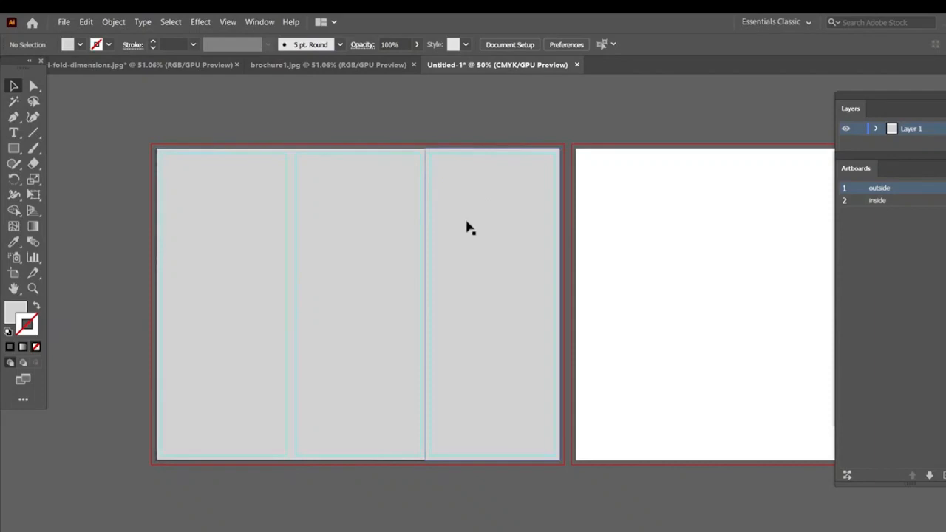
{"action": "left_click", "coordinate": [313, 225]}
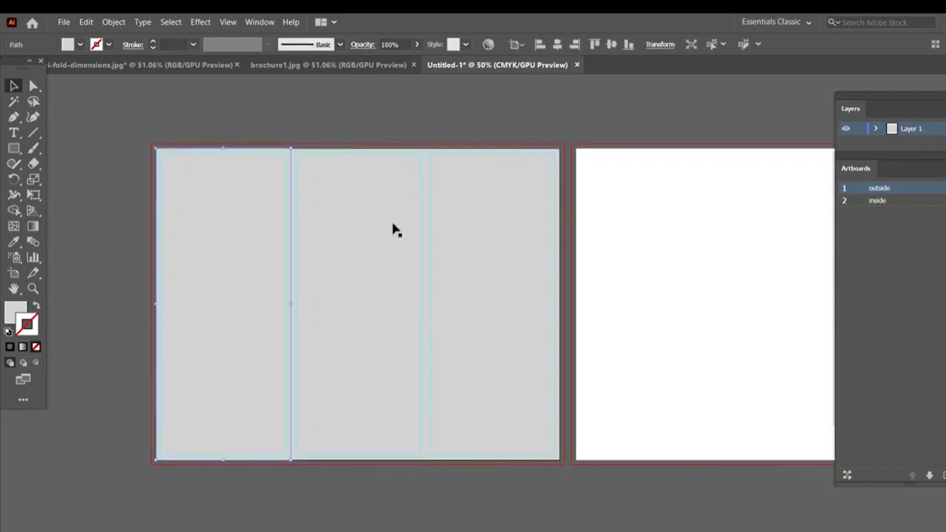
{"action": "left_click", "coordinate": [470, 235]}
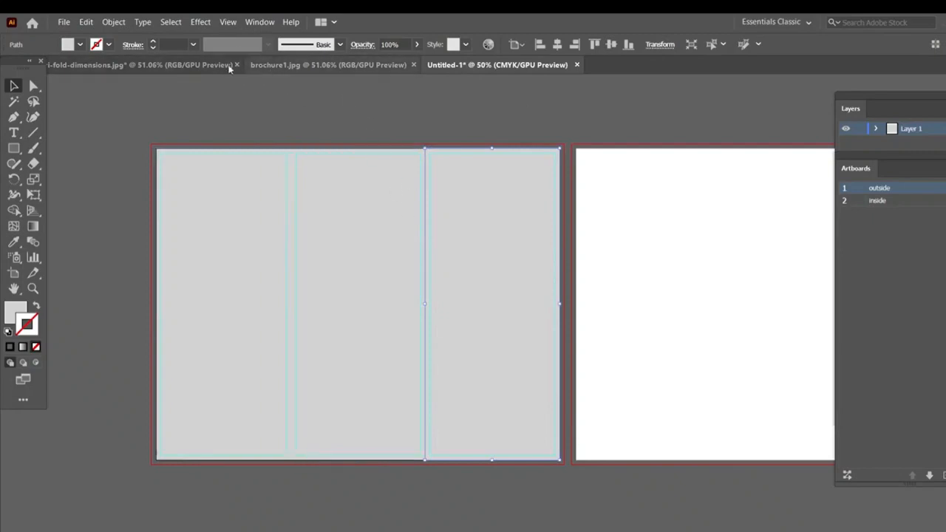
- Following the reference diagram, label the outside panels "inside flap", "back cover" and "front cover", placing the text above each panel
{"action": "left_click", "coordinate": [207, 68]}
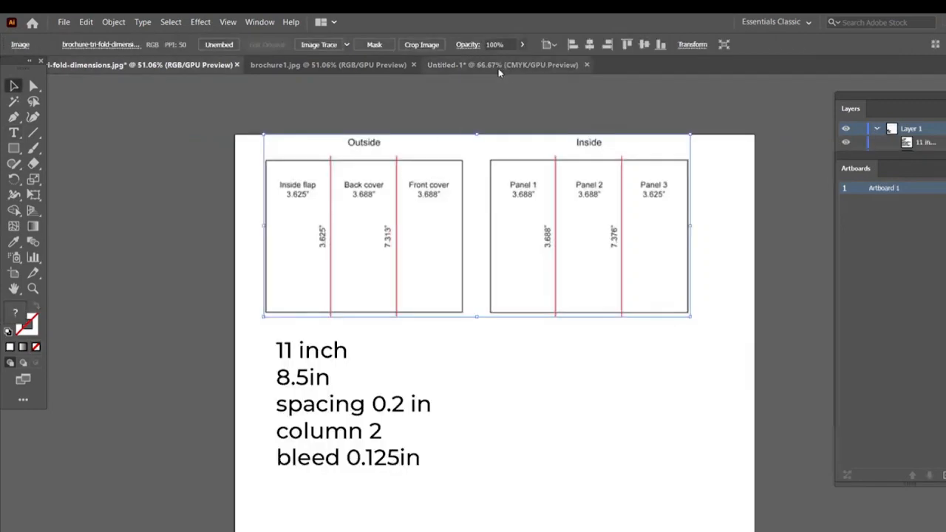
{"action": "left_click", "coordinate": [498, 67]}
{"action": "left_click", "coordinate": [222, 64]}
{"action": "left_click", "coordinate": [496, 66]}
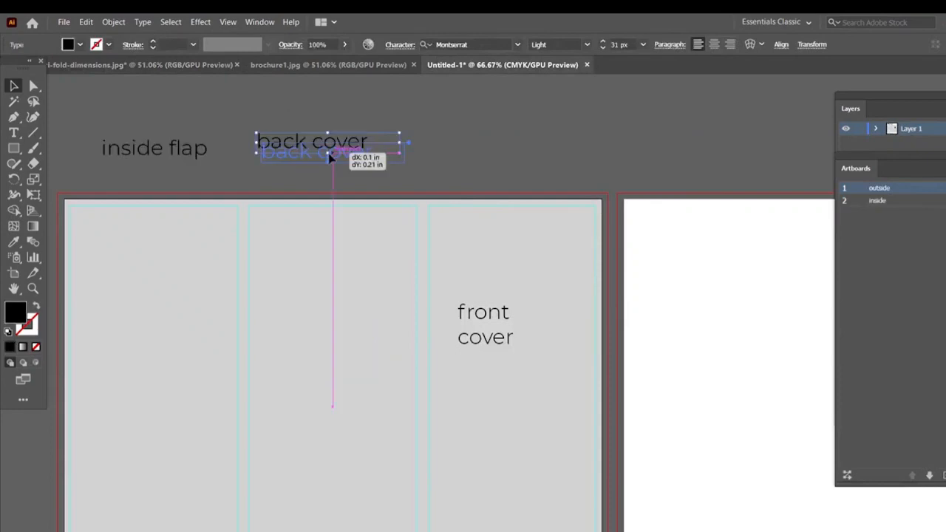
{"action": "left_click_drag", "start_coordinate": [332, 154], "coordinate": [336, 152]}
{"action": "left_click_drag", "start_coordinate": [490, 313], "coordinate": [469, 153]}
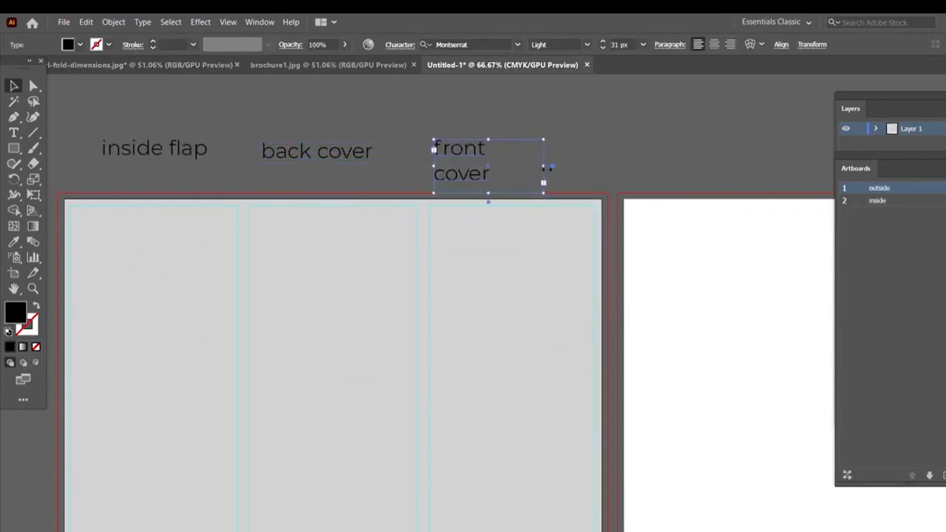
- Widen the "front cover" label so it fits on one line, and group the three outside panels
{"action": "left_click_drag", "start_coordinate": [546, 166], "coordinate": [593, 169]}
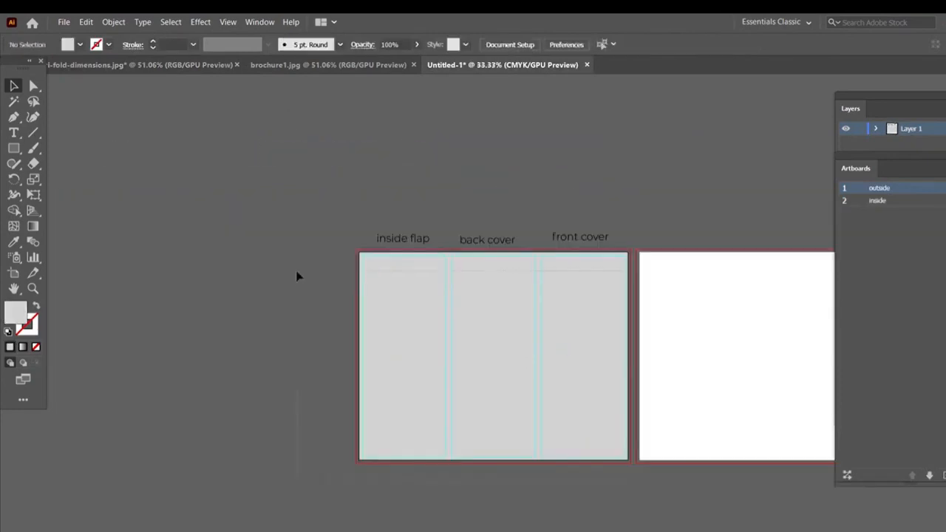
{"action": "key", "text": "ctrl+a"}
{"action": "right_click", "coordinate": [393, 300]}
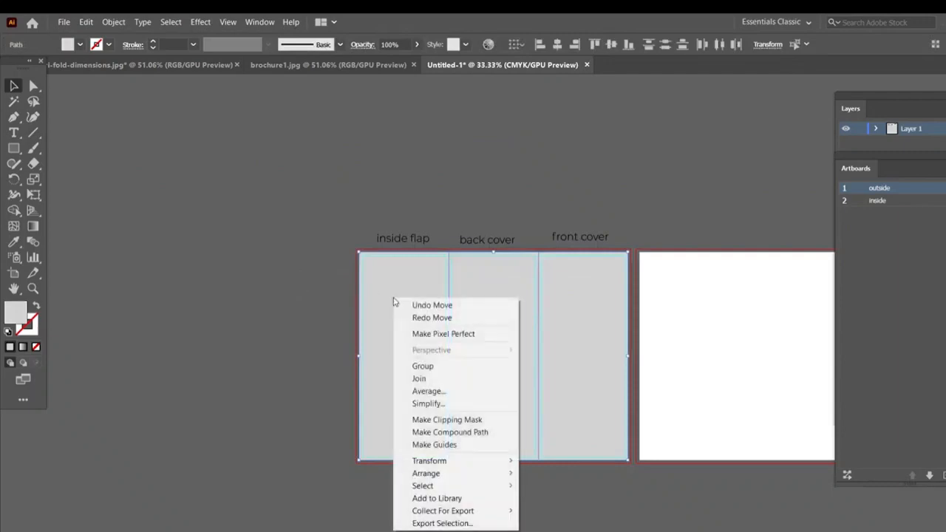
{"action": "left_click", "coordinate": [433, 367]}
- Place a copy of the grouped three-panel grid on the inside artboard, aligned with the artboard's edges
{"action": "scroll", "coordinate": [504, 337], "scroll_direction": "right", "scroll_amount": 5}
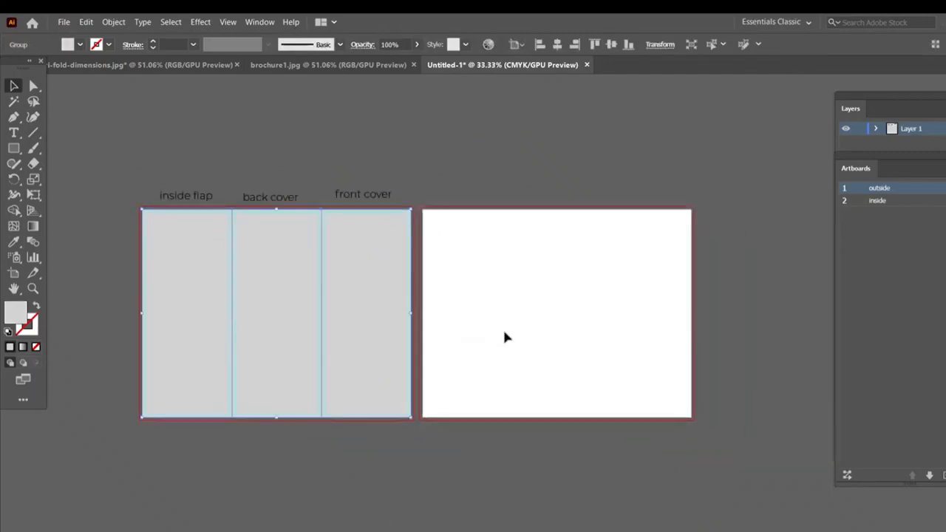
{"action": "double_click", "coordinate": [932, 202]}
{"action": "key", "text": "ctrl+minus"}
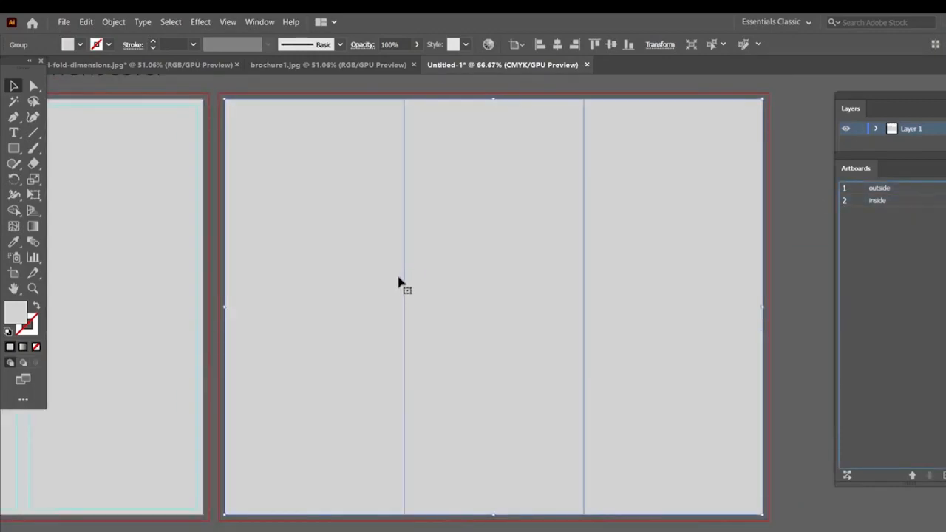
- Offset the paths of the three inside panels by -0.125 in with Miter joins and a miter limit of 4
{"action": "left_click", "coordinate": [113, 22]}
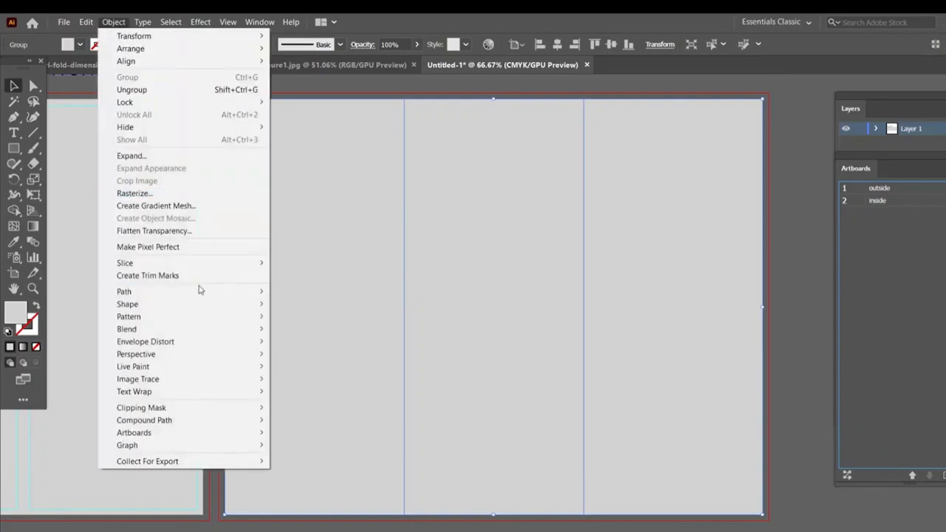
{"action": "mouse_move", "coordinate": [198, 290]}
{"action": "left_click", "coordinate": [299, 331]}
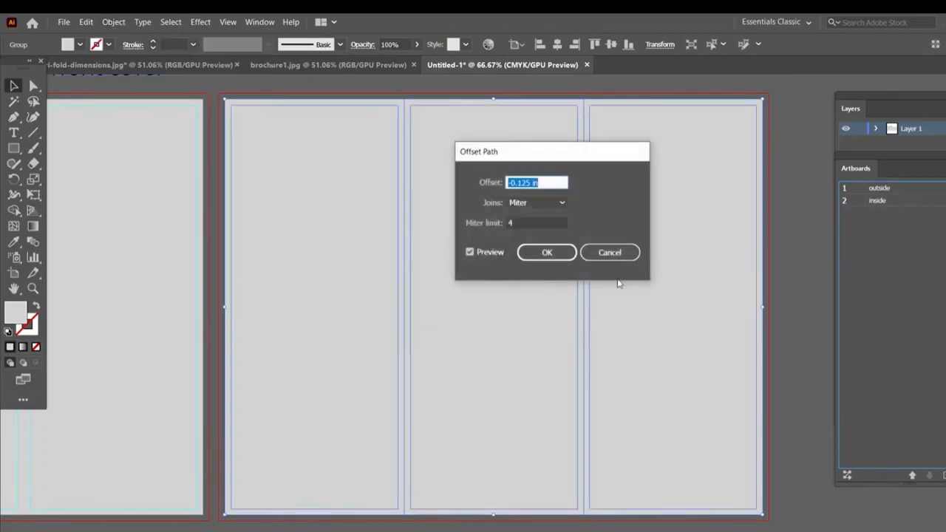
{"action": "left_click", "coordinate": [543, 252]}
- Convert the inset outlines of the three inside panels into guides
{"action": "right_click", "coordinate": [400, 230]}
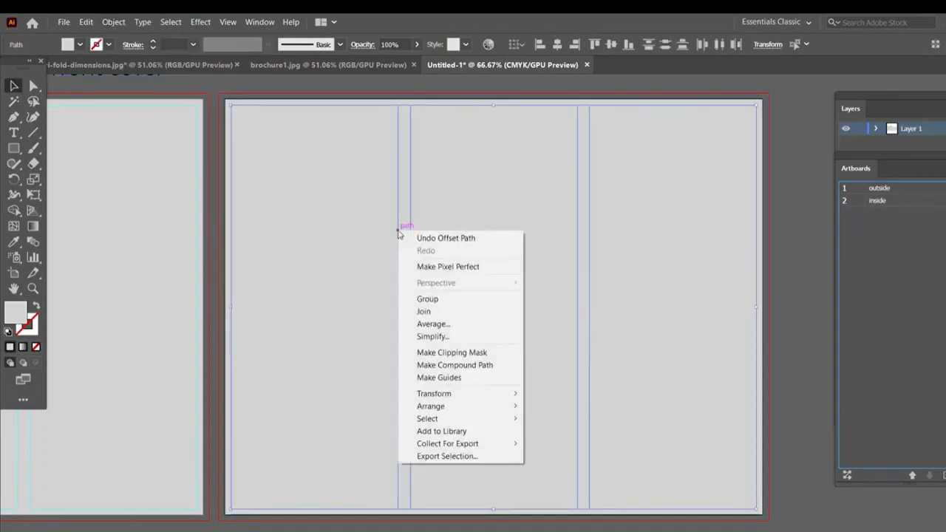
{"action": "left_click", "coordinate": [436, 377]}
{"action": "key", "text": "ctrl+minus"}
{"action": "key", "text": "ctrl+minus"}
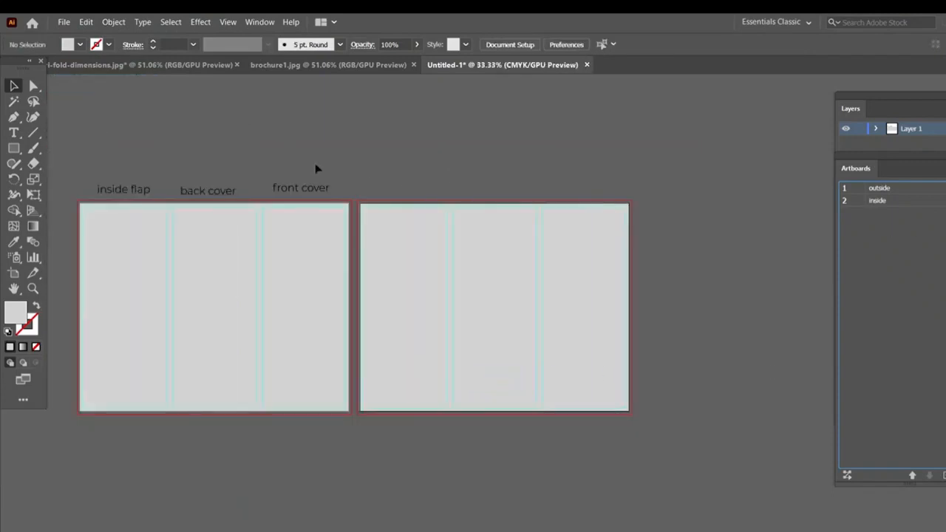
- Check the inside panel names in the reference diagram and place a "panel1" label above each of the three inside panels
{"action": "left_click", "coordinate": [149, 64]}
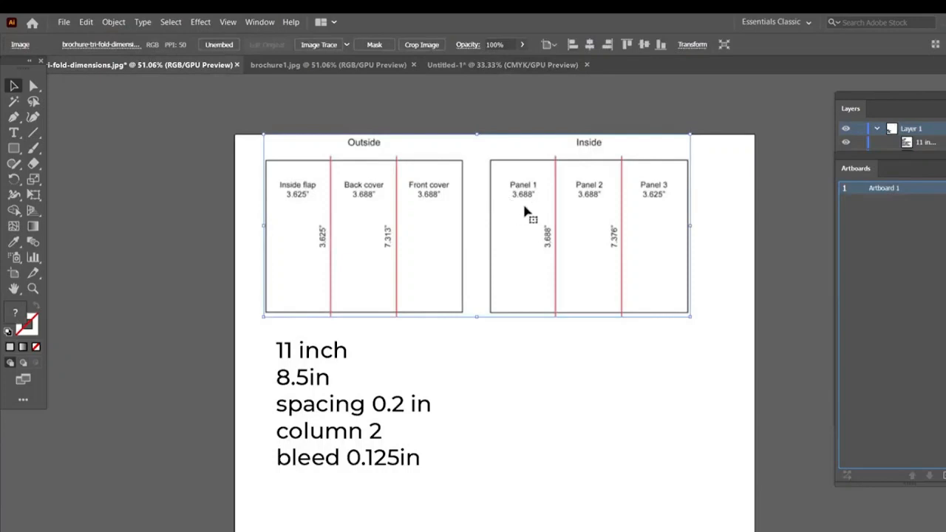
{"action": "left_click", "coordinate": [453, 65]}
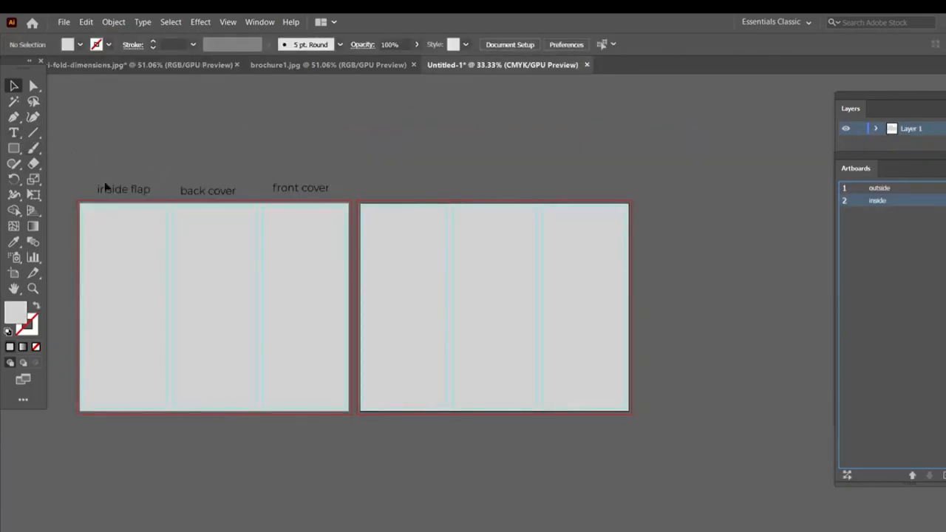
{"action": "left_click", "coordinate": [124, 195]}
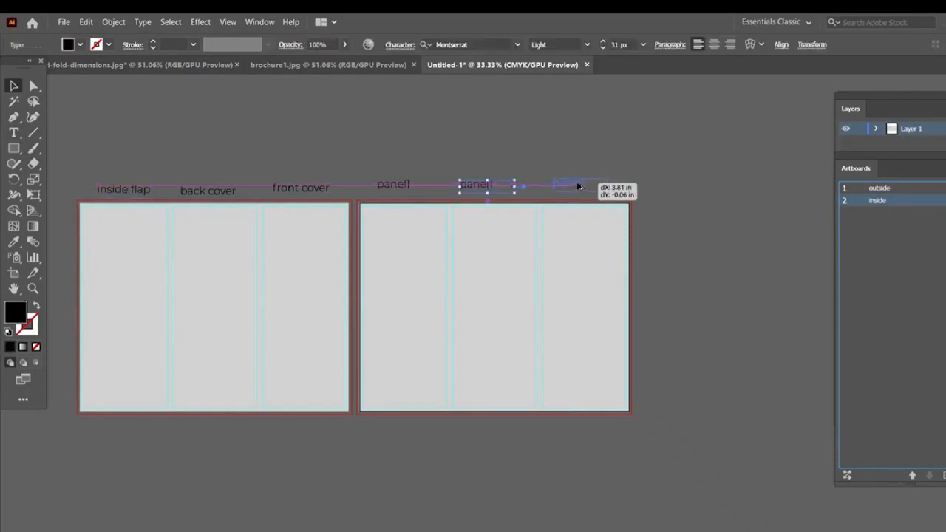
{"action": "left_click_drag", "start_coordinate": [576, 185], "coordinate": [584, 183]}
- Change the labels above the second and third inside panels to "panel2" and "panel3"
{"action": "key", "text": "t"}
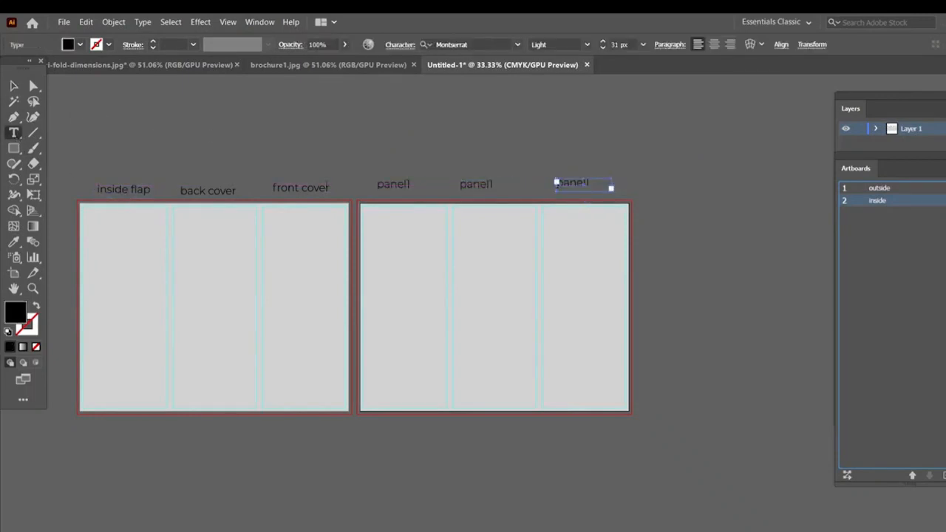
{"action": "left_click", "coordinate": [479, 185]}
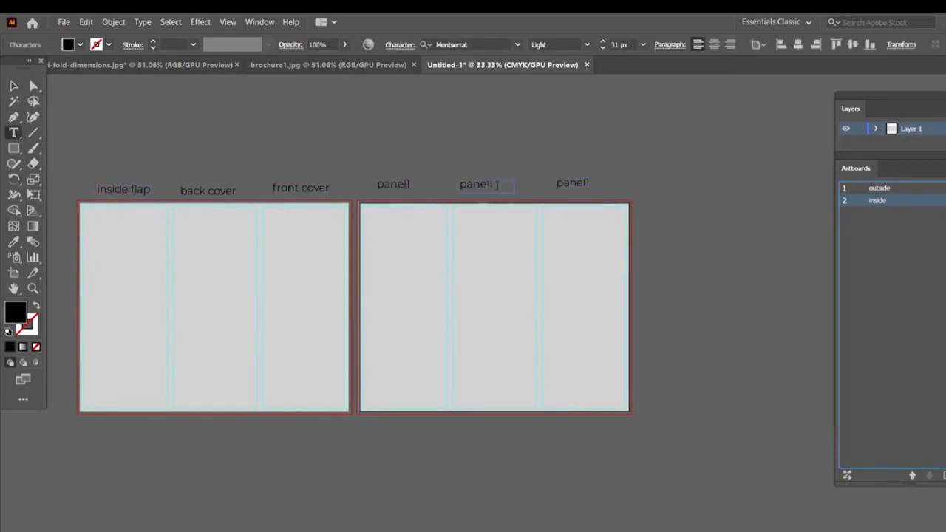
{"action": "left_click_drag", "start_coordinate": [490, 185], "coordinate": [503, 185]}
{"action": "type", "text": "2"}
{"action": "left_click_drag", "start_coordinate": [581, 183], "coordinate": [591, 185]}
{"action": "type", "text": "3"}
{"action": "left_click", "coordinate": [13, 85]}
{"action": "key", "text": "ctrl+plus"}
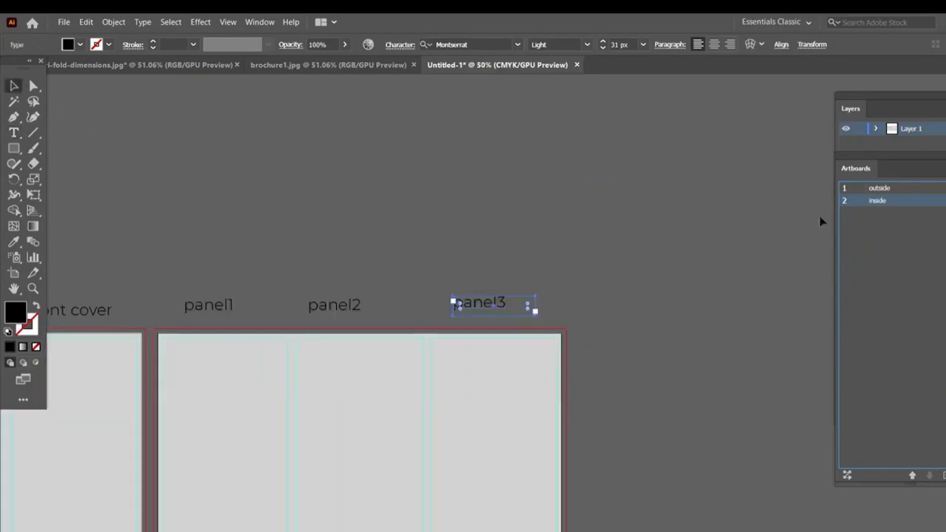
{"action": "left_click_drag", "start_coordinate": [348, 327], "coordinate": [536, 175]}
{"action": "key", "text": "ctrl+minus"}
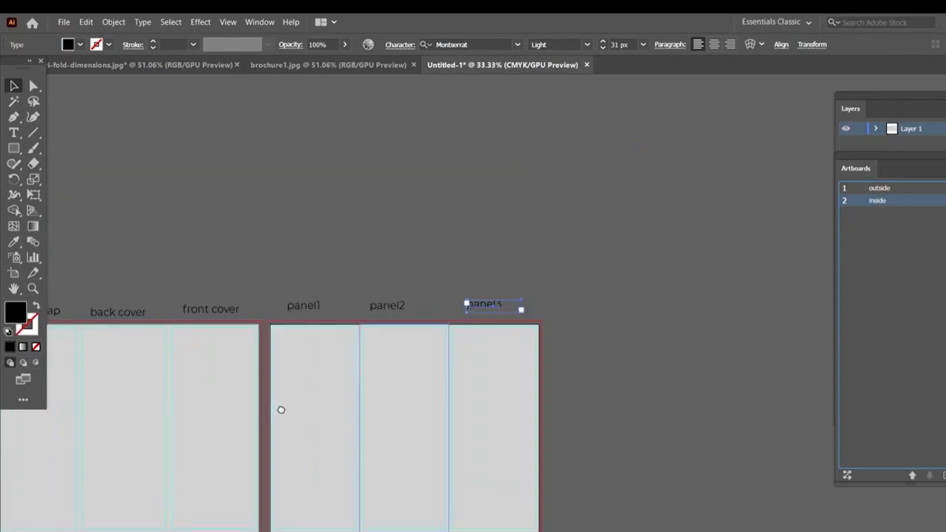
{"action": "key", "text": "ctrl+minus"}
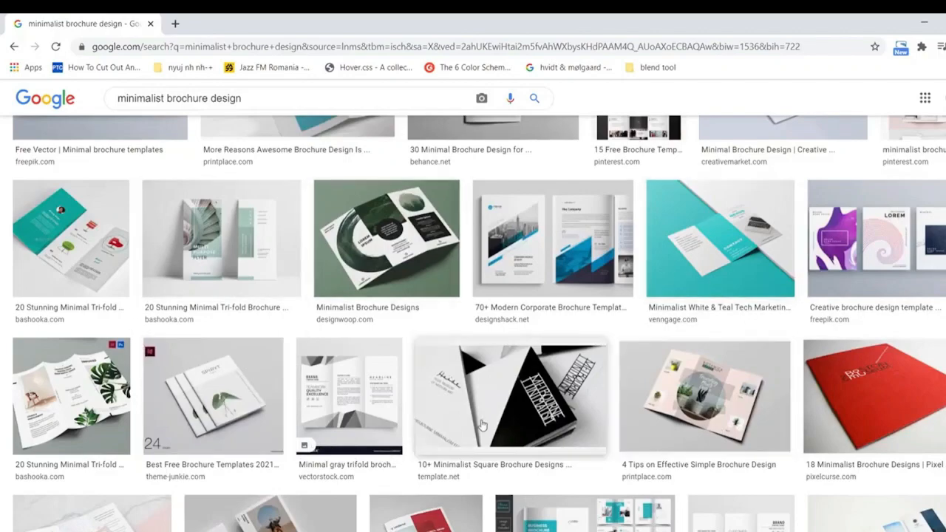
- Browse the Google image results for "minimalist brochure design" as layout inspiration, and return to the brochure template in Illustrator
{"action": "scroll", "coordinate": [481, 422], "scroll_direction": "down", "scroll_amount": 2}
{"action": "scroll", "coordinate": [481, 422], "scroll_direction": "up", "scroll_amount": 1}
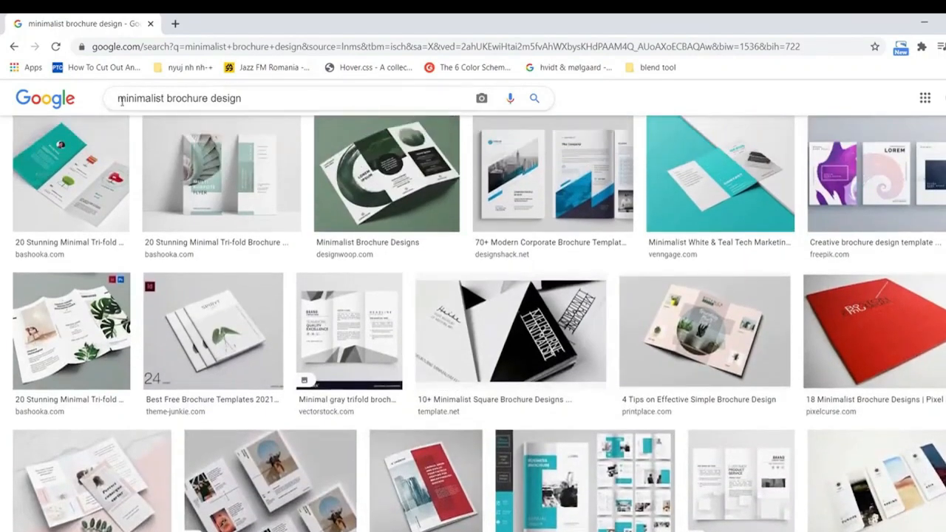
{"action": "left_click_drag", "start_coordinate": [118, 99], "coordinate": [264, 99]}
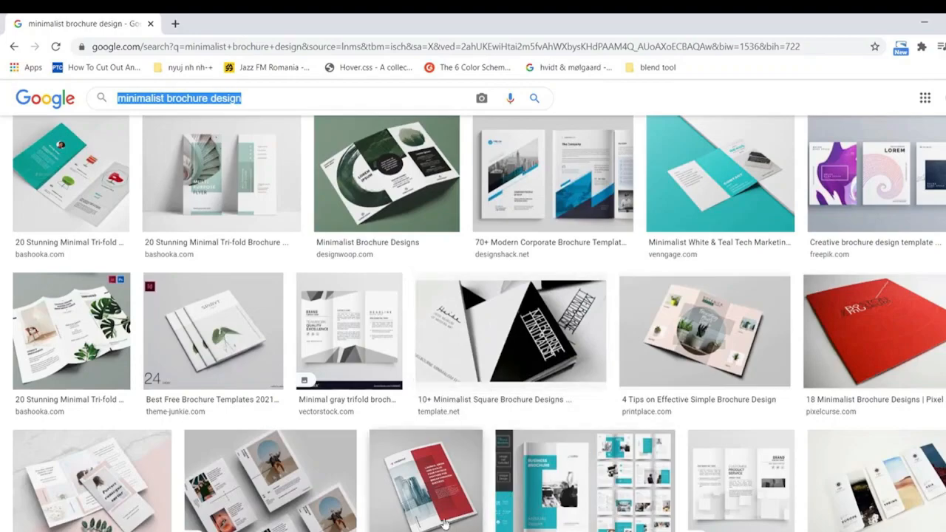
{"action": "left_click", "coordinate": [408, 531]}
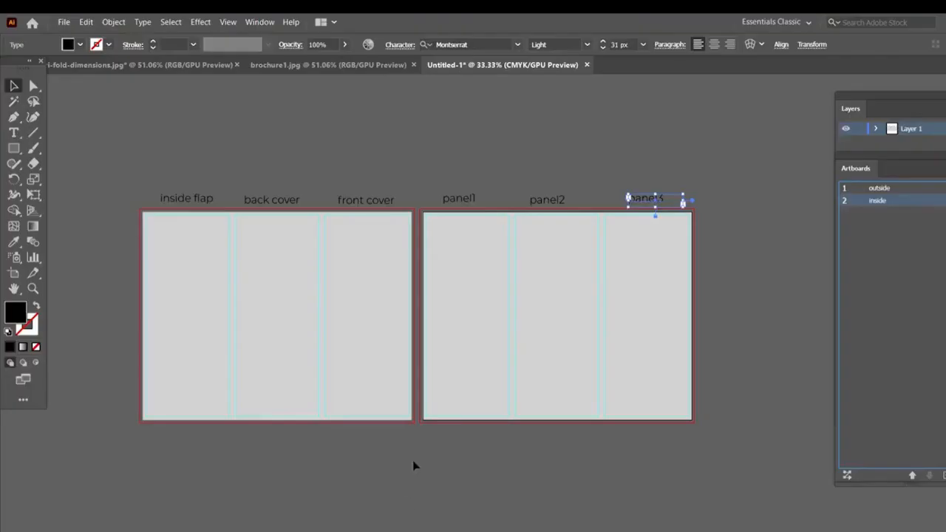